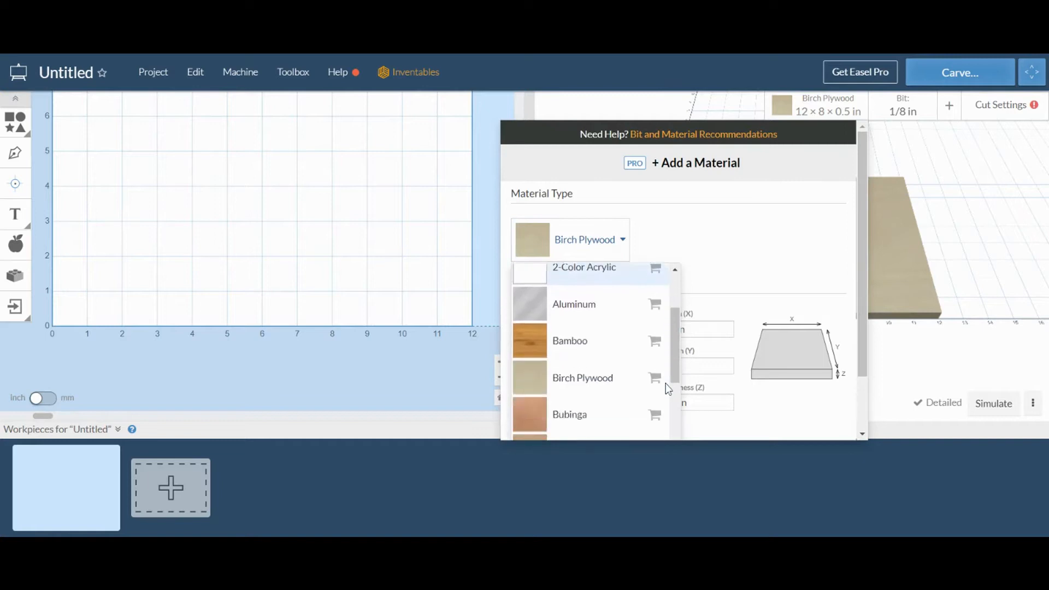
Set the material to Hard Maple with a width of 5.5 in and a length of 48 in
scroll(647, 376, down, 2)
scroll(634, 360, down, 2)
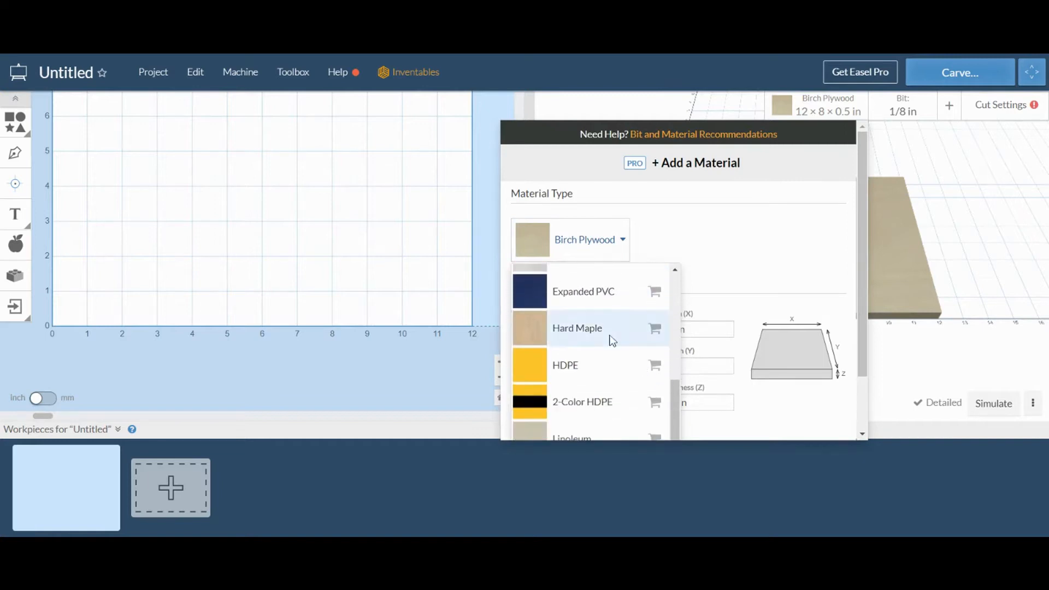
click(568, 343)
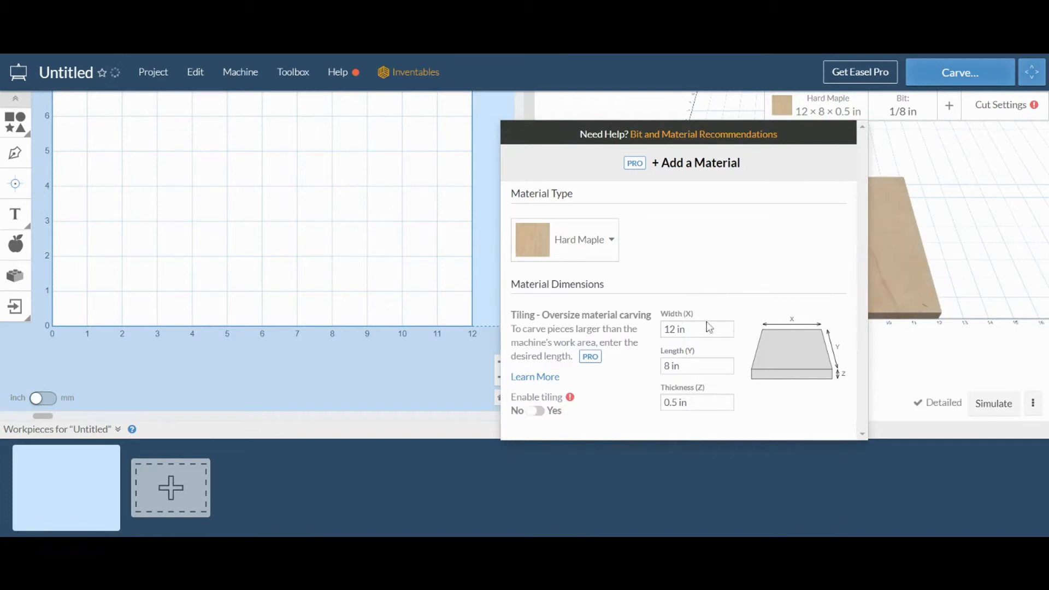
click(675, 329)
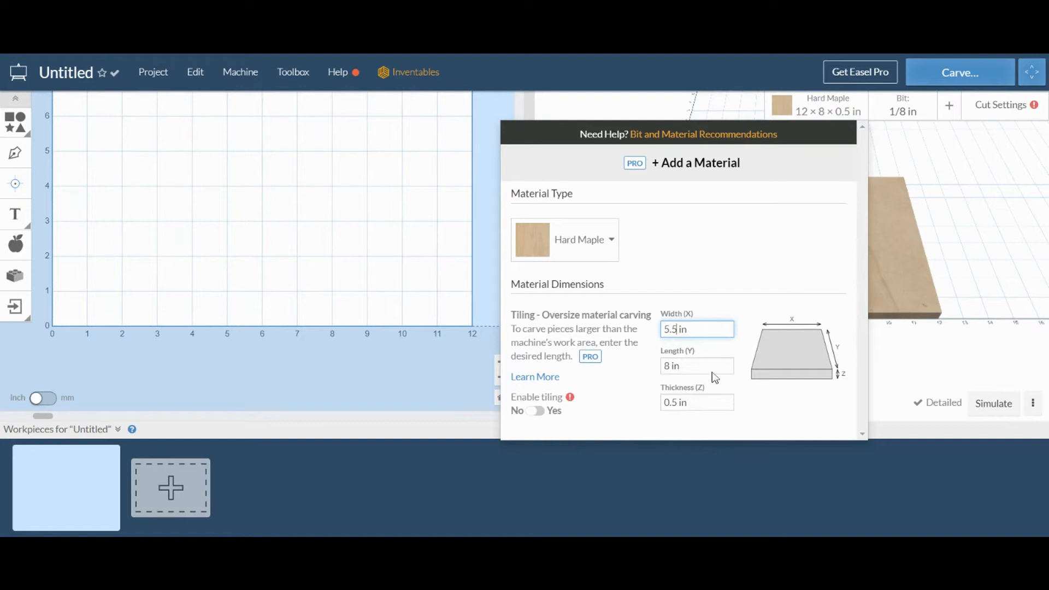
key(Tab)
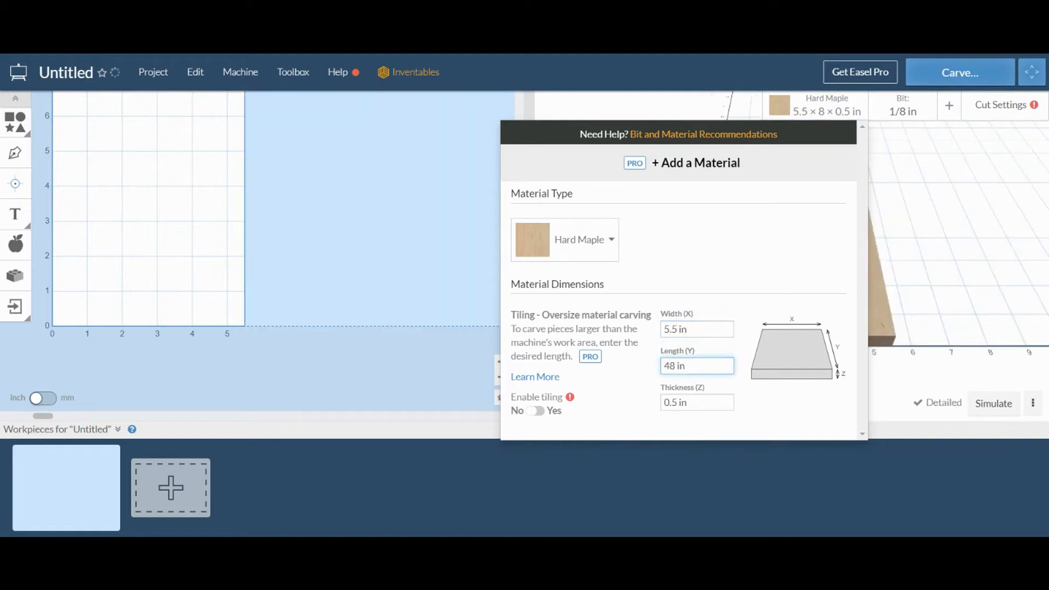
text(4)
key(Return)
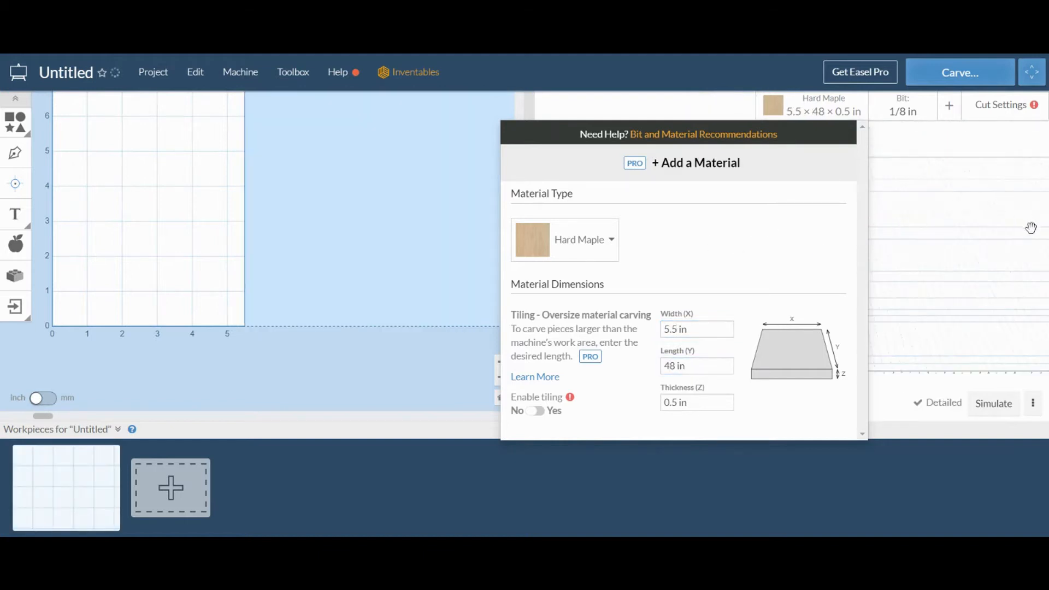
click(1038, 219)
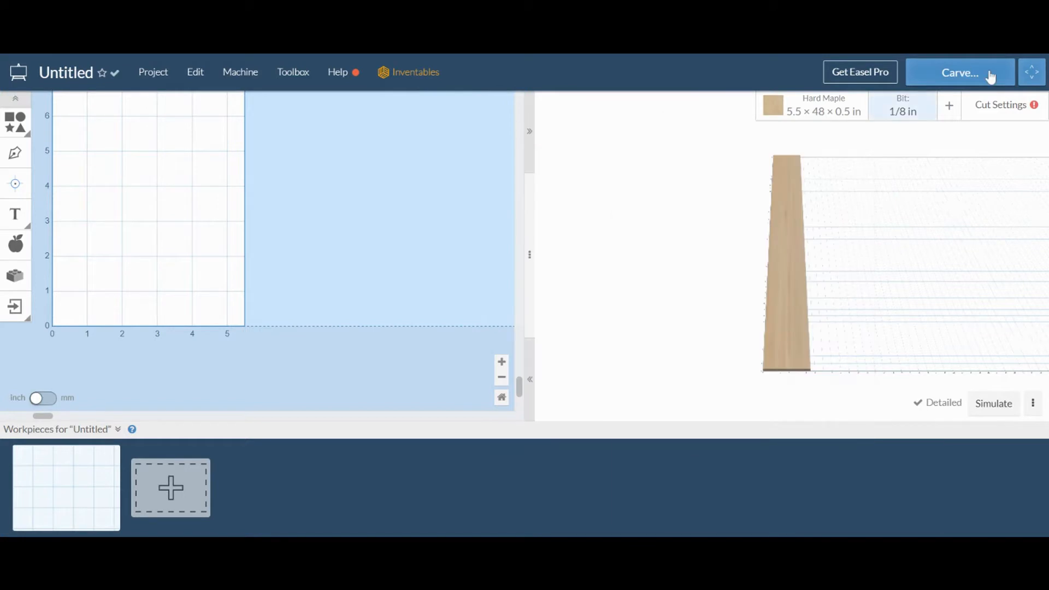
Choose the 1/16 in Fishtail Spiral bit and manually set the depth per pass to 0.035 in
click(904, 106)
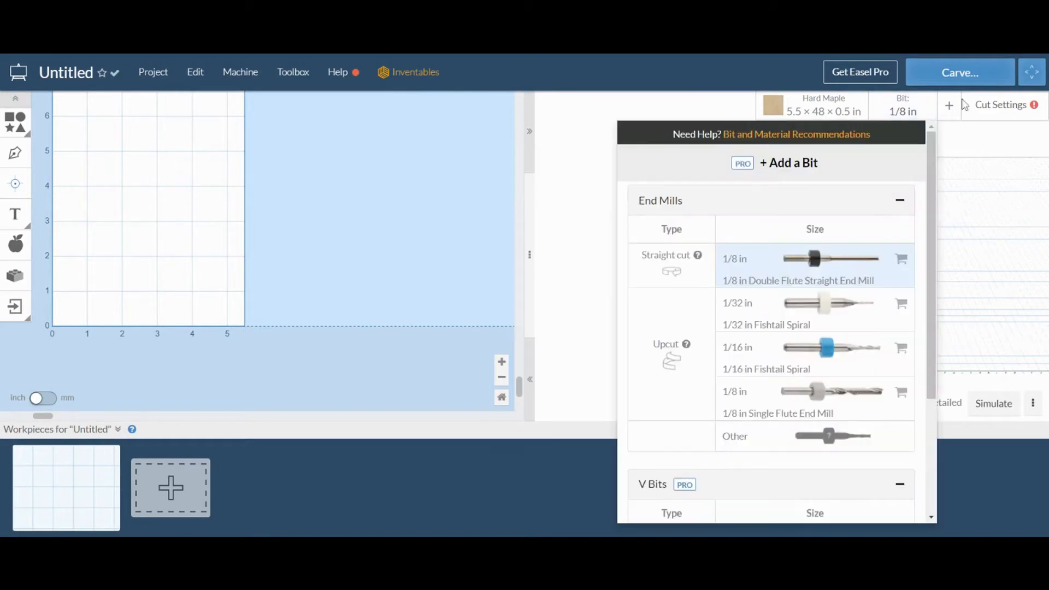
click(920, 374)
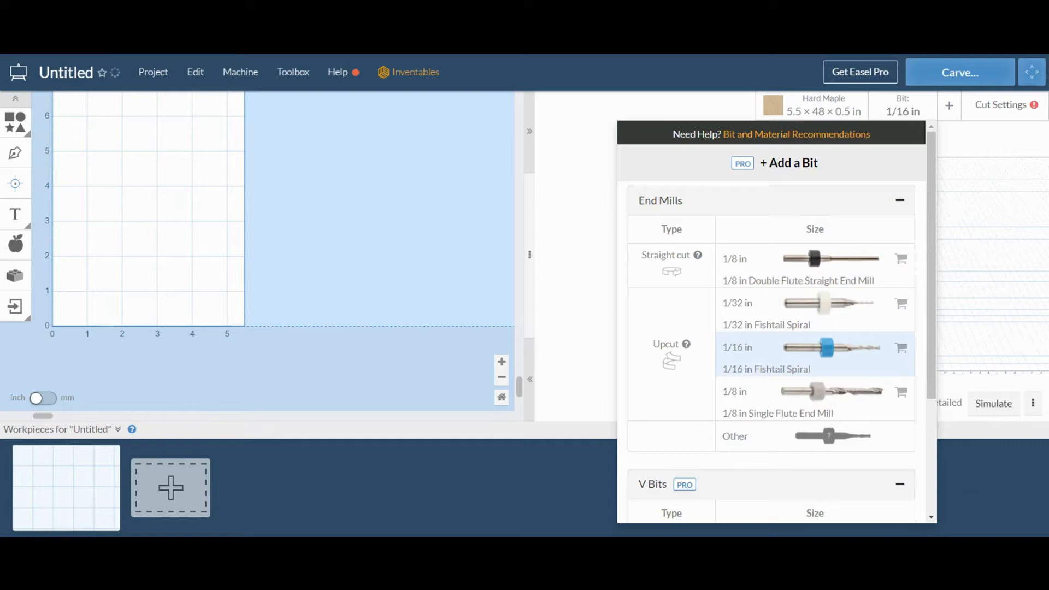
click(1004, 105)
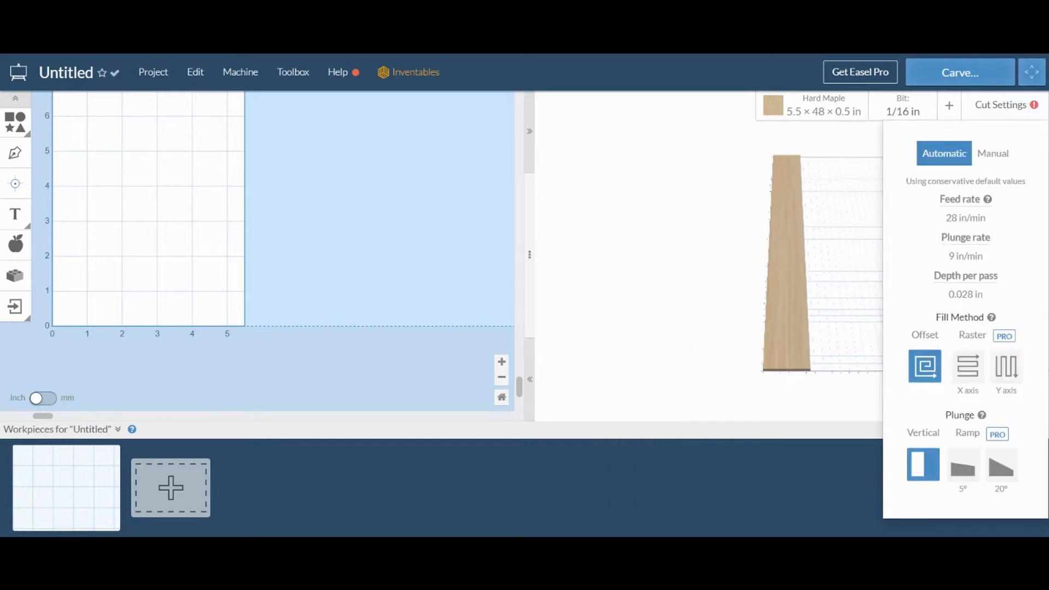
click(992, 154)
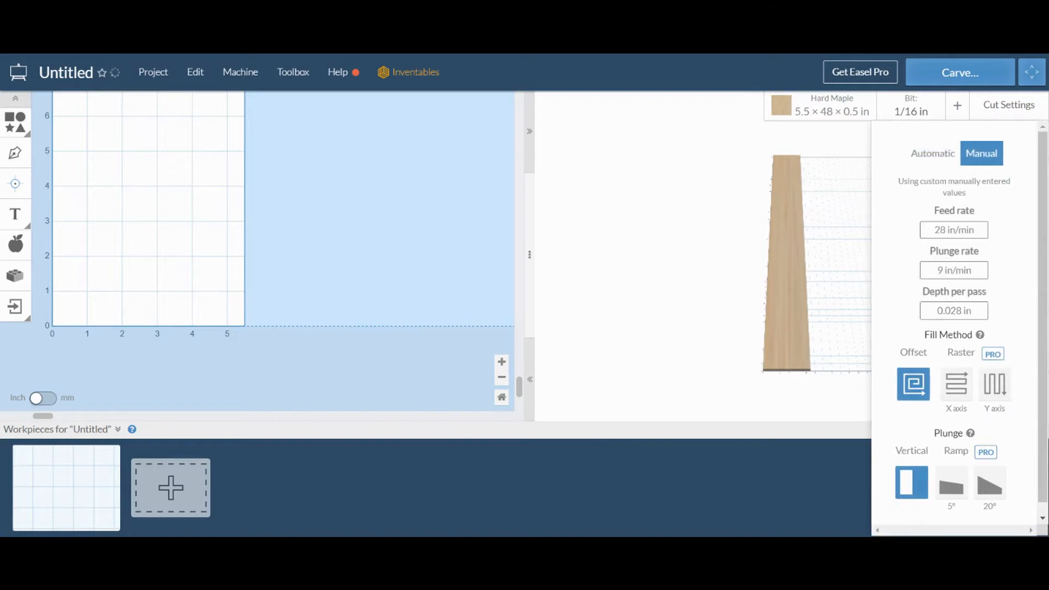
click(961, 311)
key(BackSpace)
text(3)
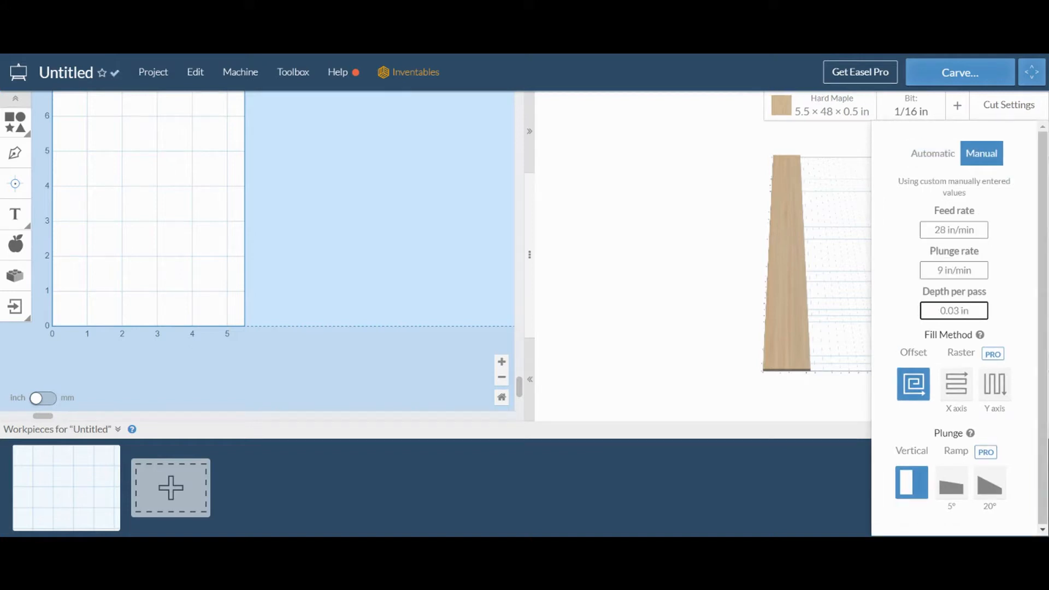
text(5)
click(774, 297)
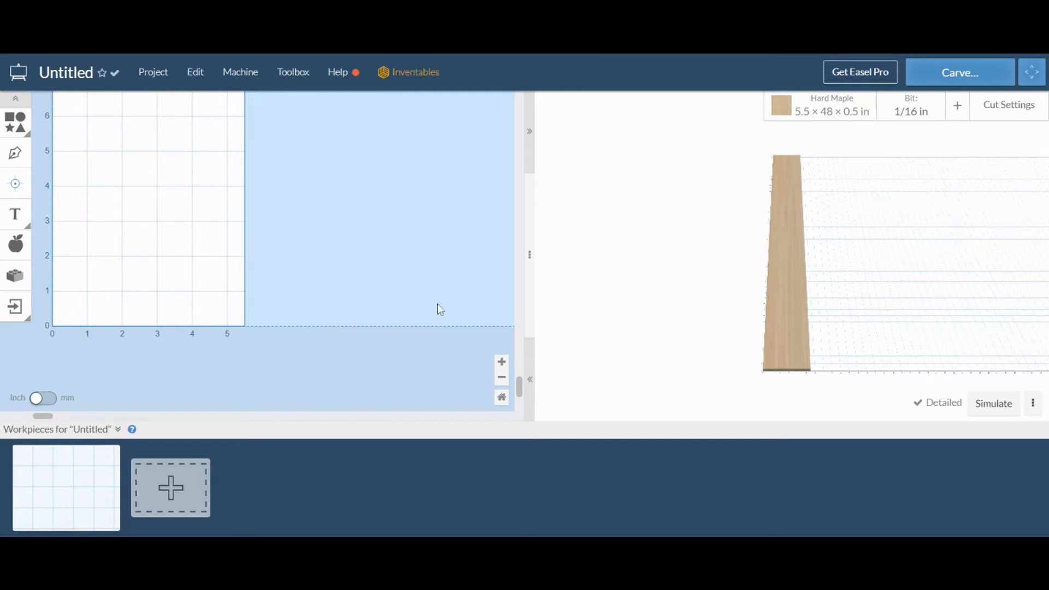
Import the Irish logo SVG into the project
scroll(519, 385, up, 3)
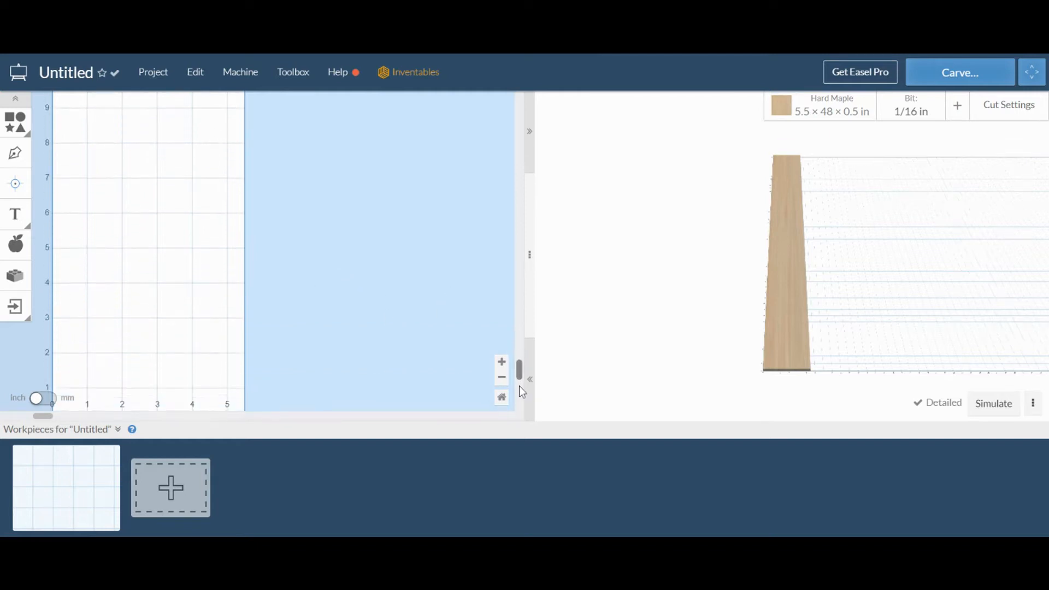
click(153, 72)
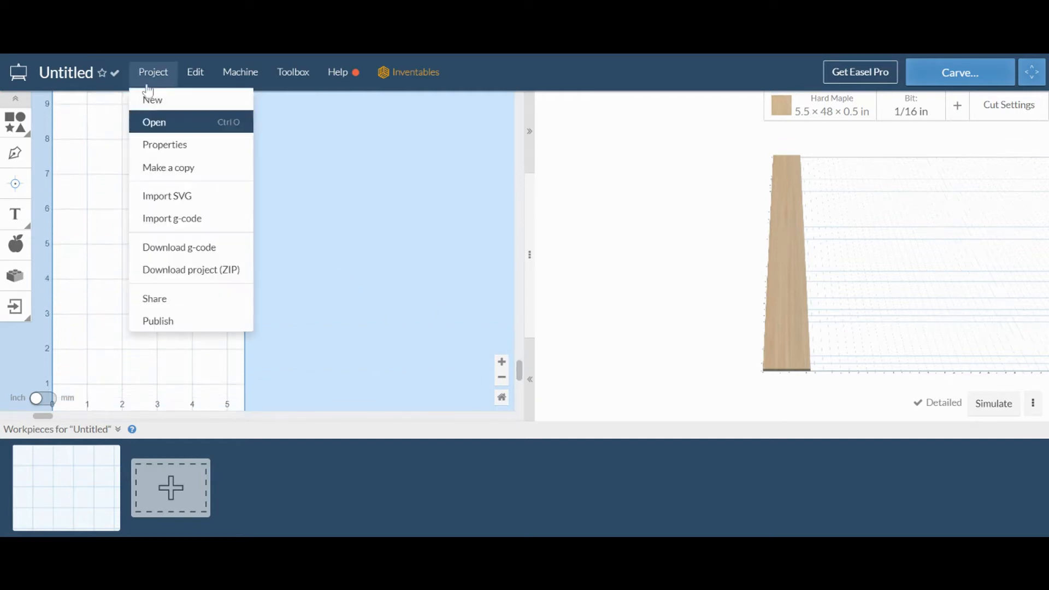
click(123, 183)
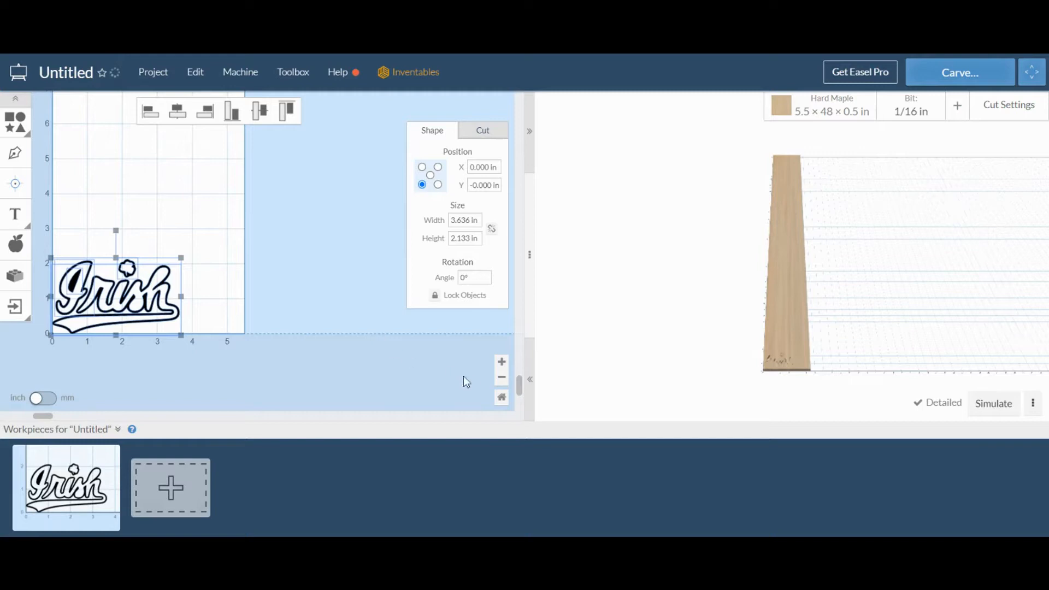
Examine the imported Irish logo close up on the canvas and its carved areas in the 3D preview
scroll(256, 315, up, 5)
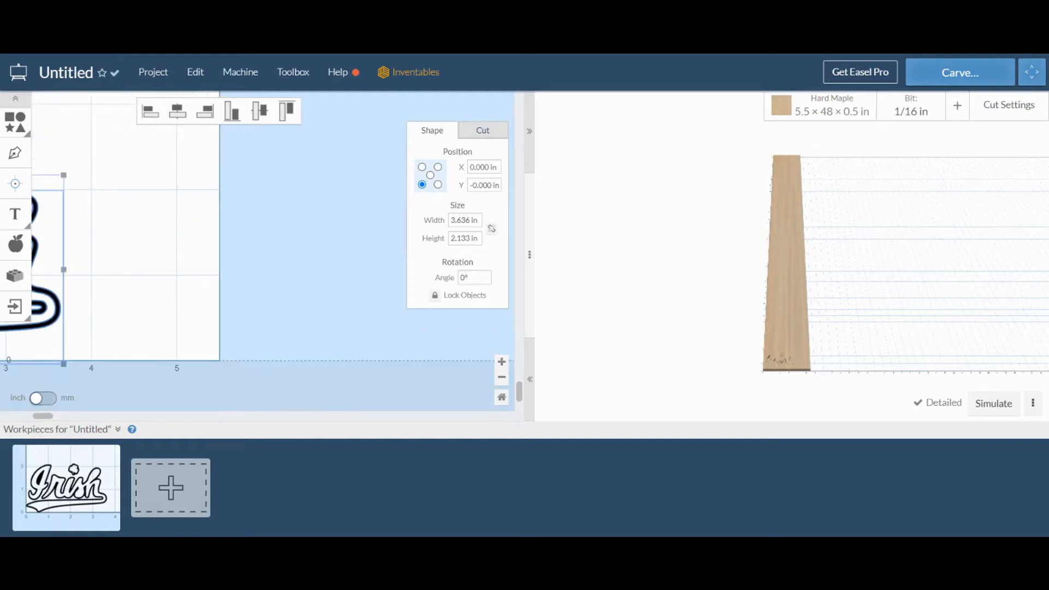
drag(43, 416, 23, 416)
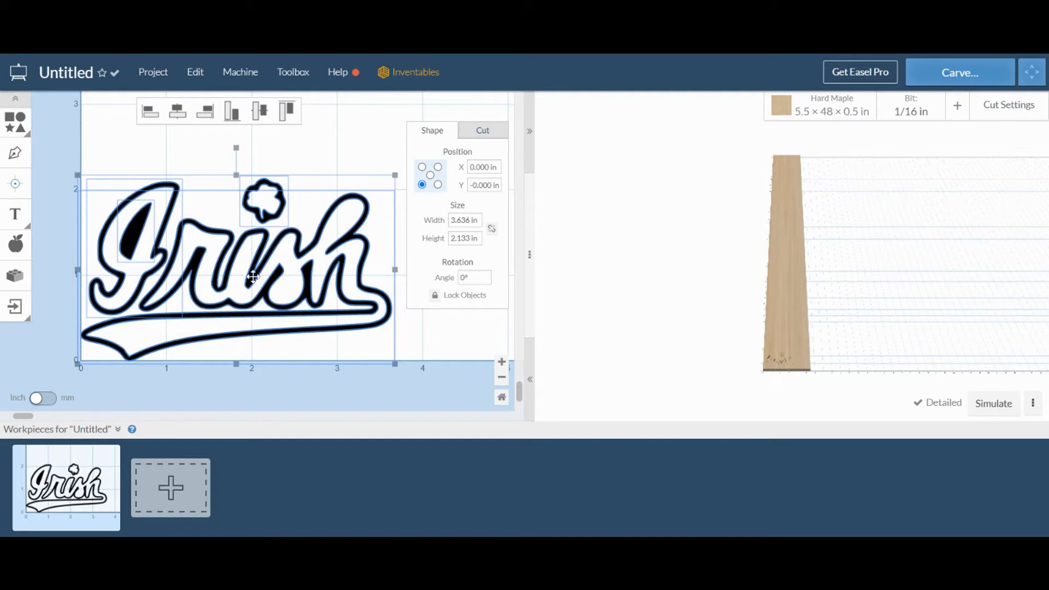
scroll(872, 358, up, 5)
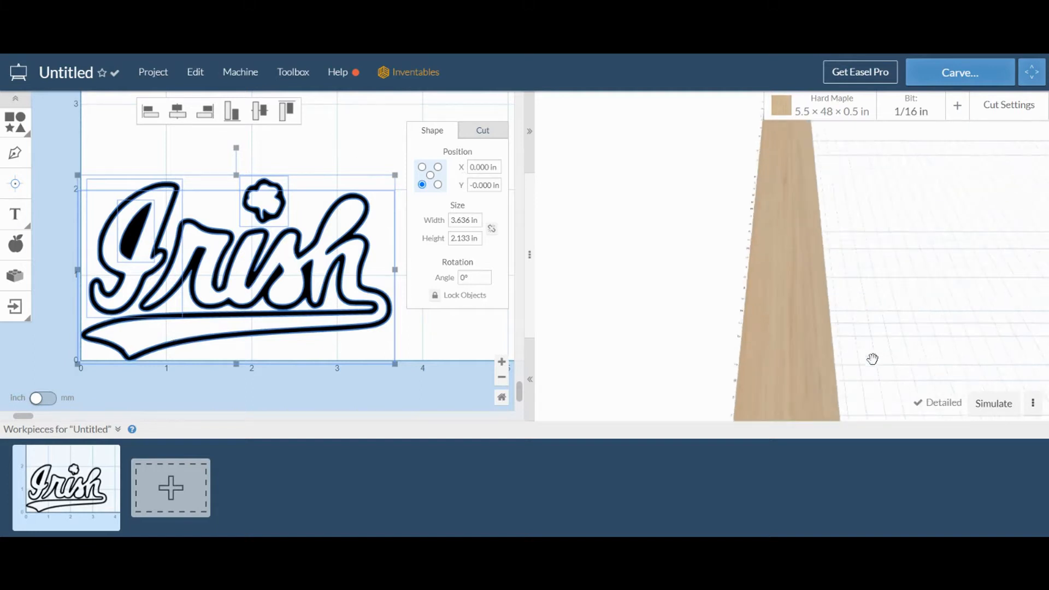
scroll(872, 359, up, 2)
right_drag(874, 365, 887, 269)
scroll(895, 284, down, 3)
right_drag(921, 374, 922, 323)
drag(850, 274, 899, 335)
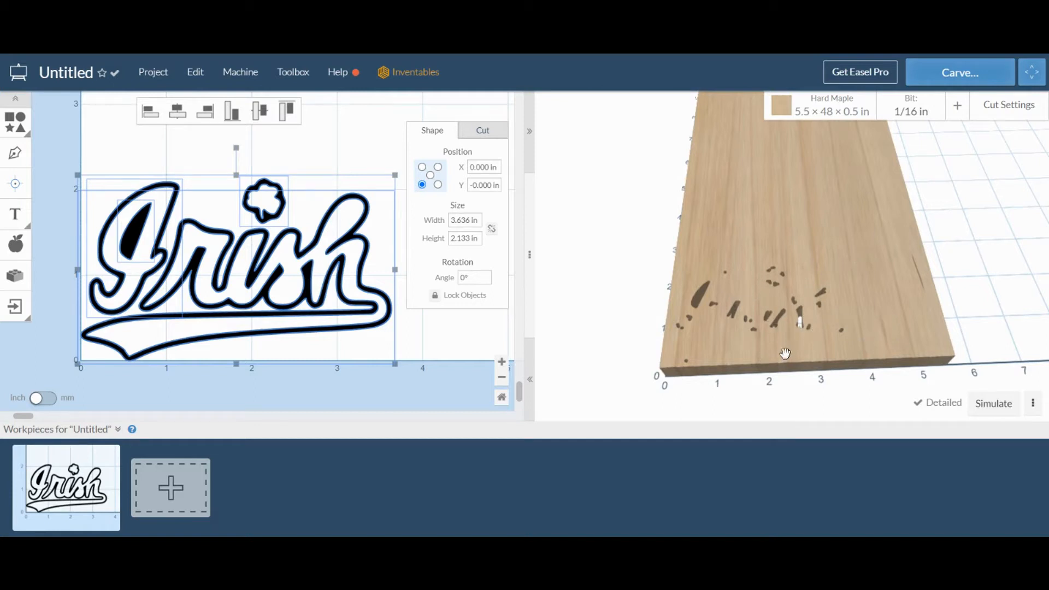
drag(819, 364, 820, 379)
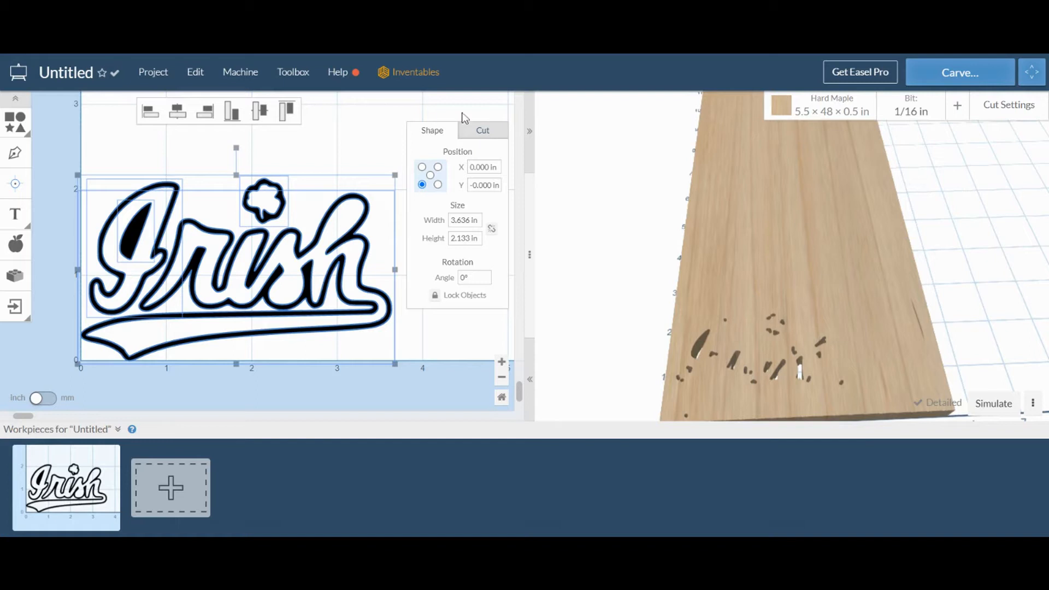
Set the cut depth of the whole Irish logo to 0.0625 in
click(482, 129)
click(467, 297)
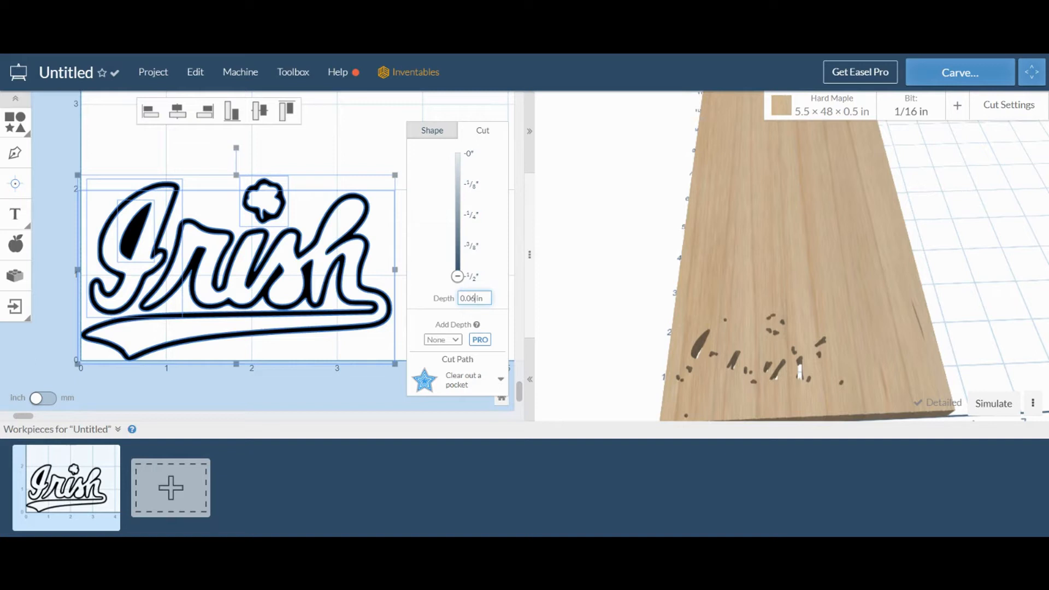
key(Return)
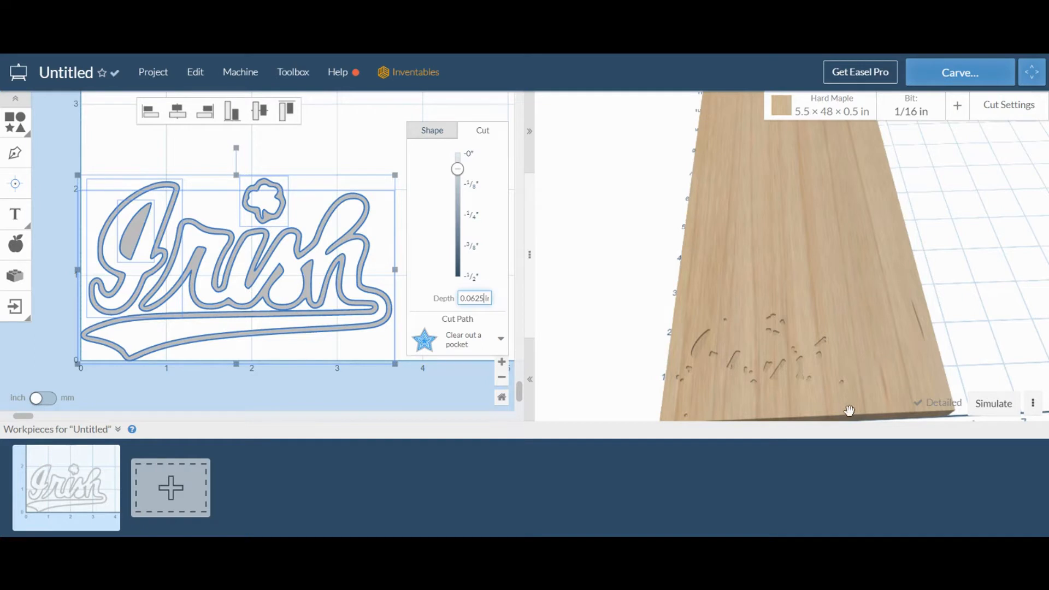
mouse_move(878, 379)
mouse_down()
mouse_move(817, 412)
mouse_move(847, 379)
mouse_move(894, 375)
mouse_up()
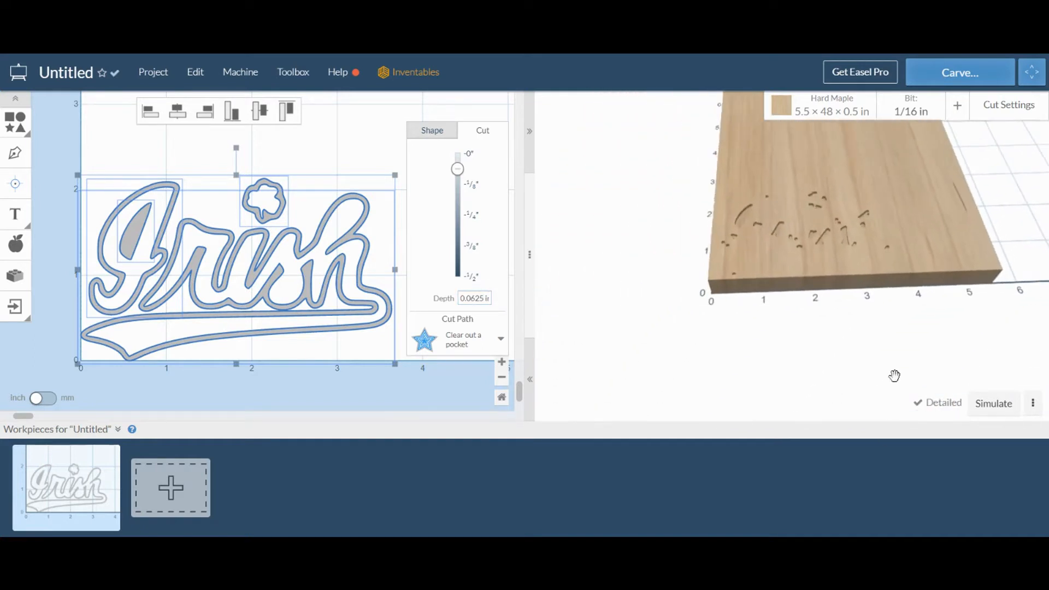
Change the Irish logo's cut path from clearing out a pocket to cutting on the shape path
click(483, 345)
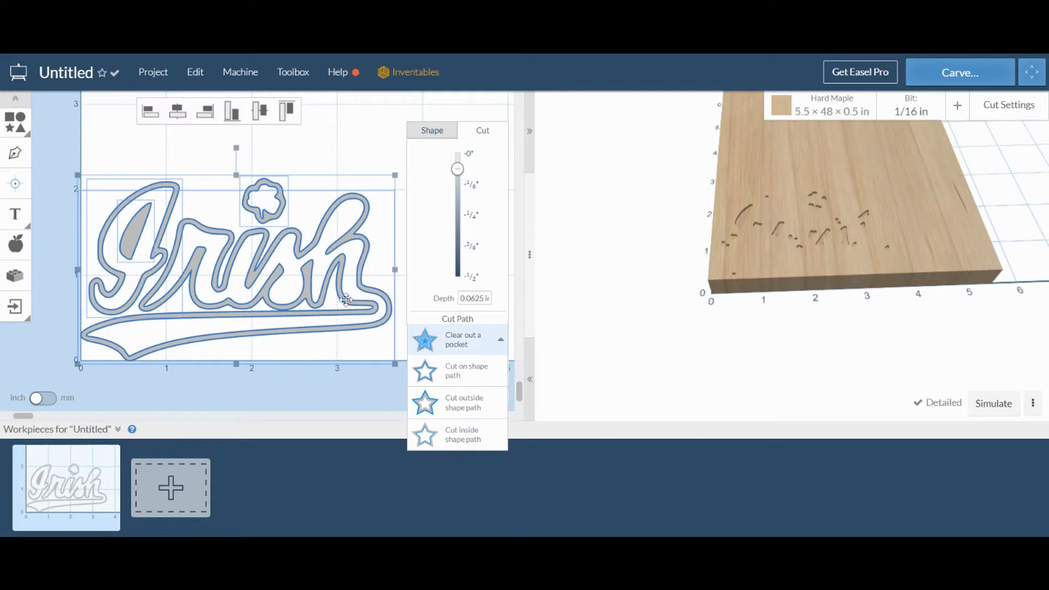
click(469, 377)
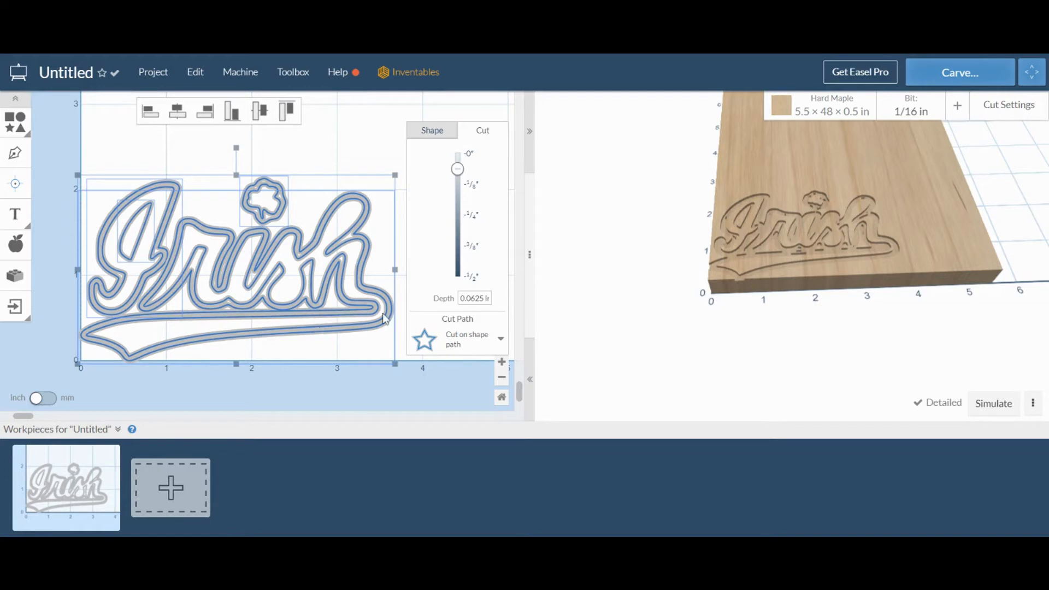
scroll(911, 265, up, 3)
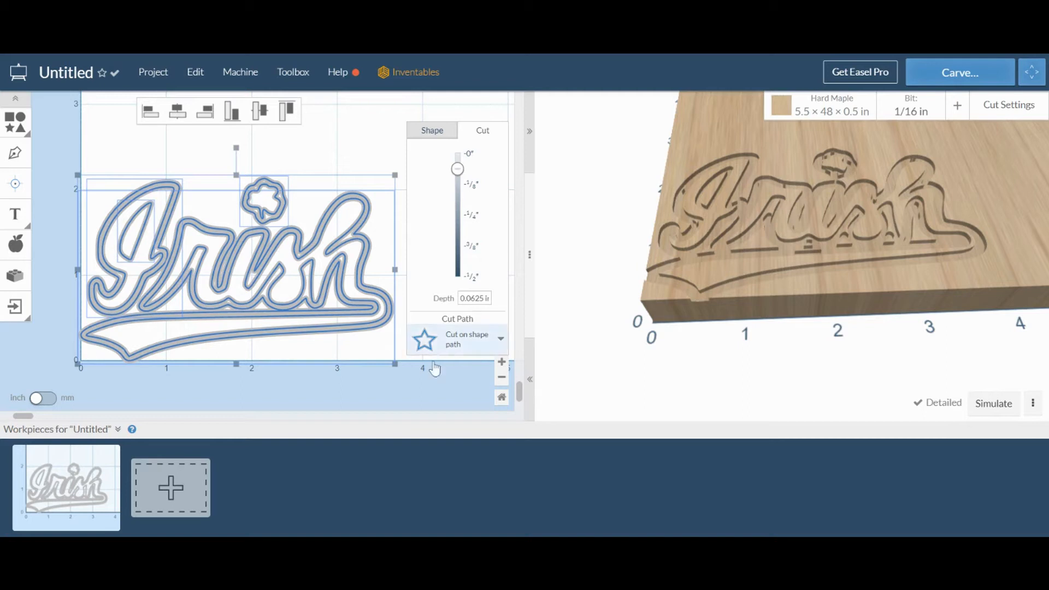
click(496, 341)
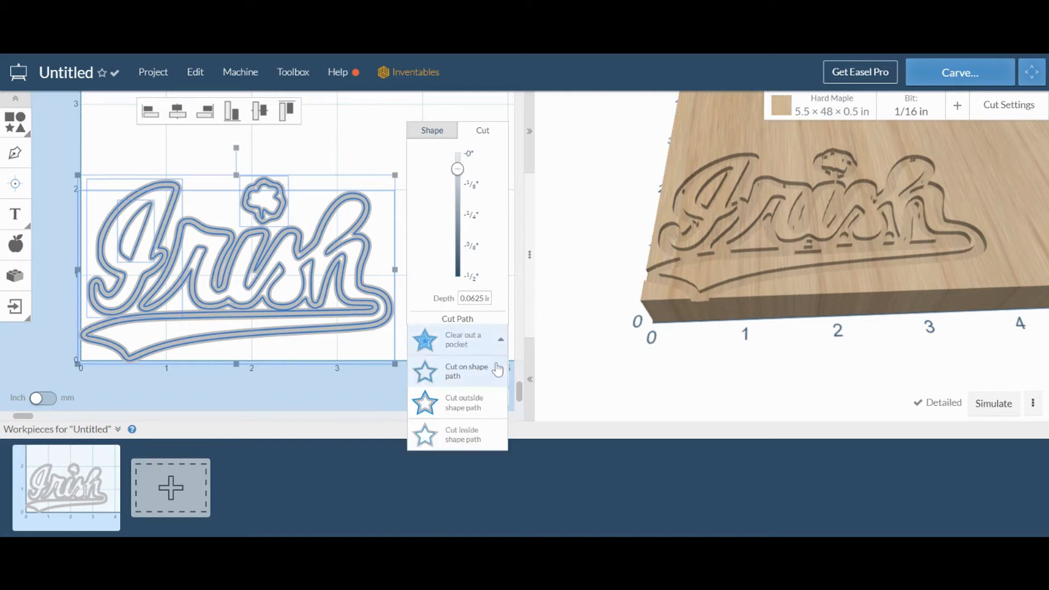
click(432, 130)
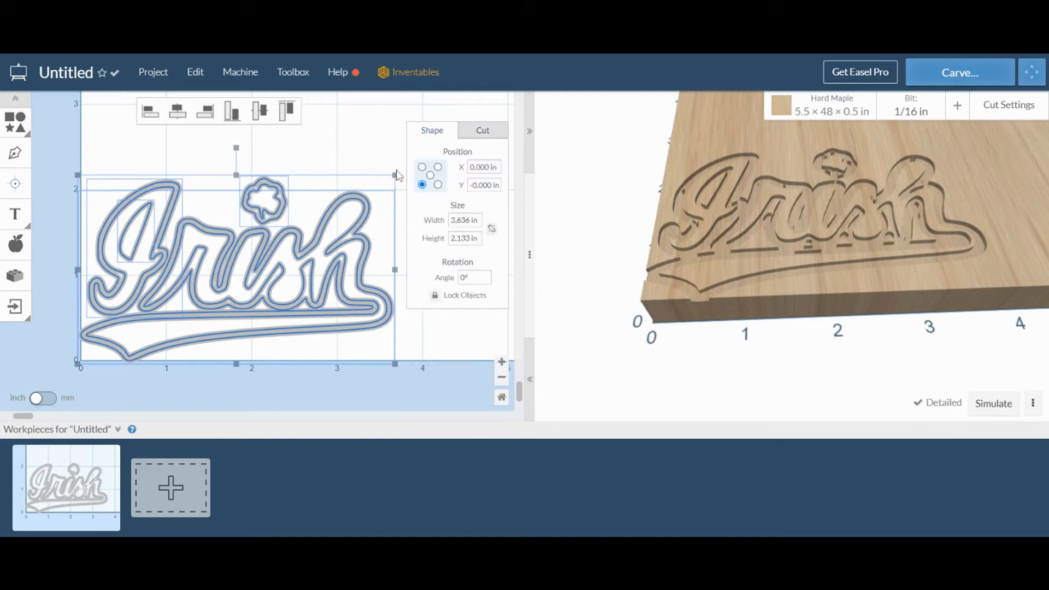
Open the points of the connected "rish" lettering and swoosh shape for editing
click(427, 360)
click(295, 330)
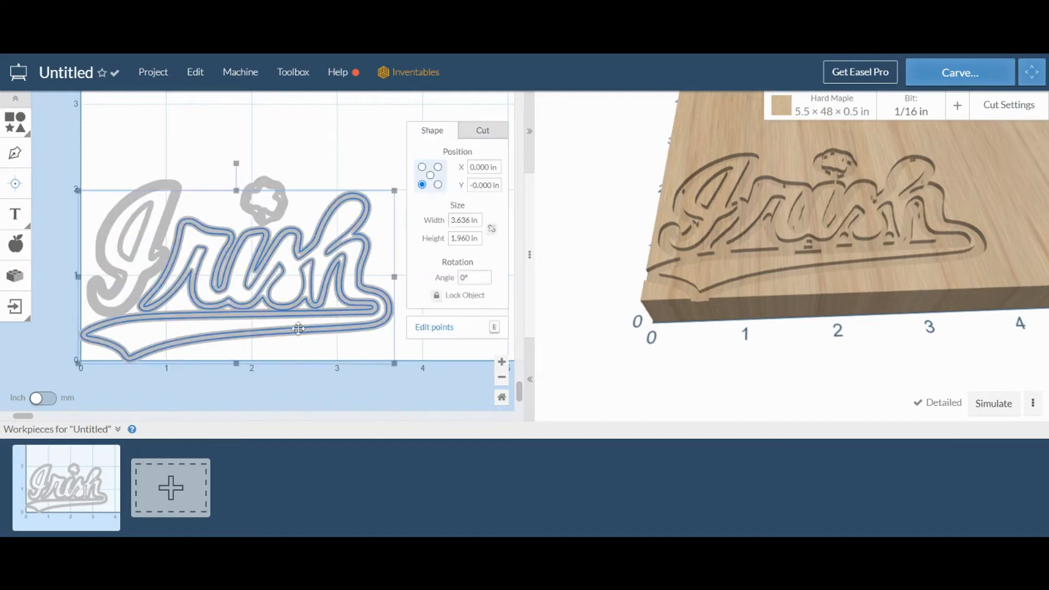
click(461, 335)
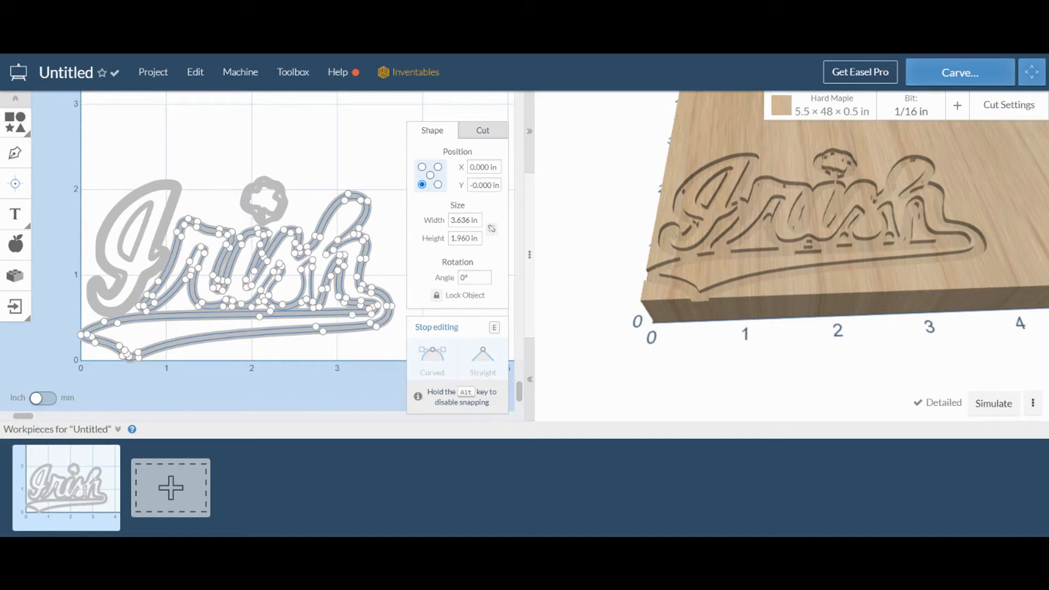
Try to remove the inner outline of the "rish" lettering and swoosh by deleting its points one after another
click(264, 332)
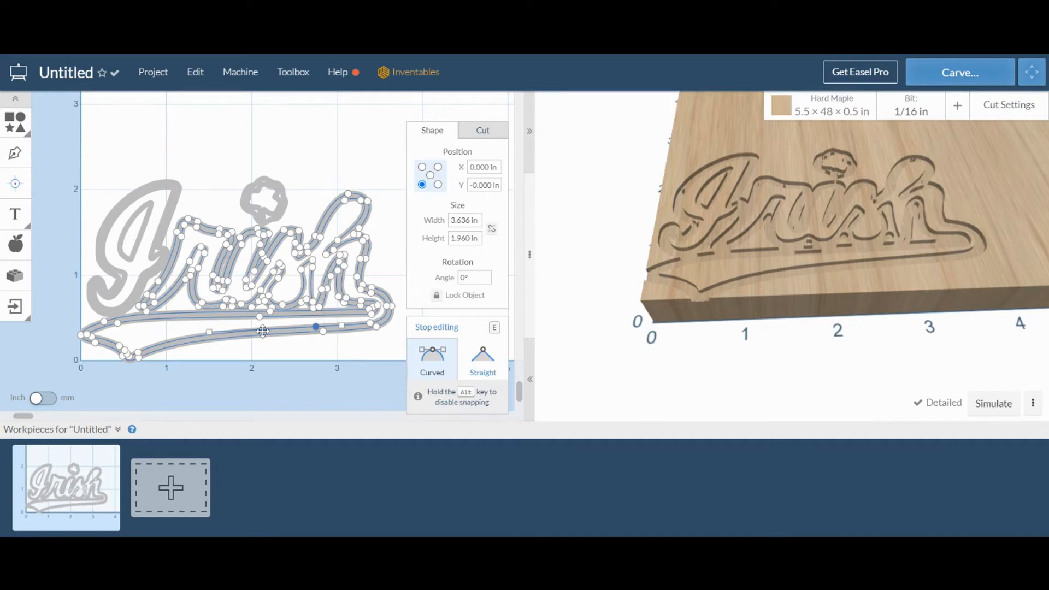
key(Delete)
key(Delete)
key(Delete)
key(Delete)
key(Delete)
key(Delete)
key(Delete)
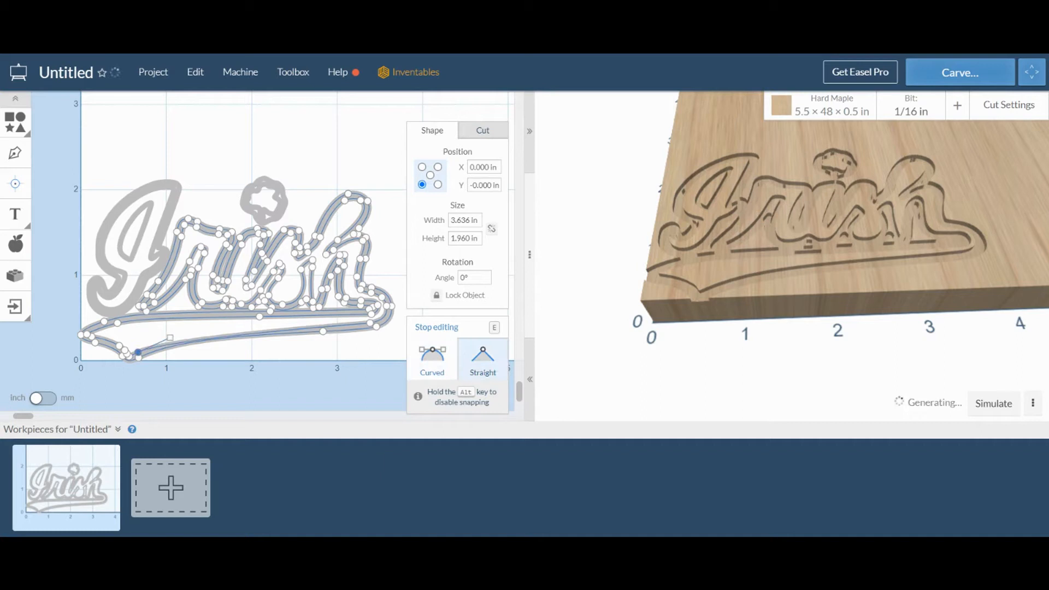
key(Delete)
key(Delete)
key(Delete)
key(Delete)
key(Delete)
key(Delete)
key(Delete)
key(Delete)
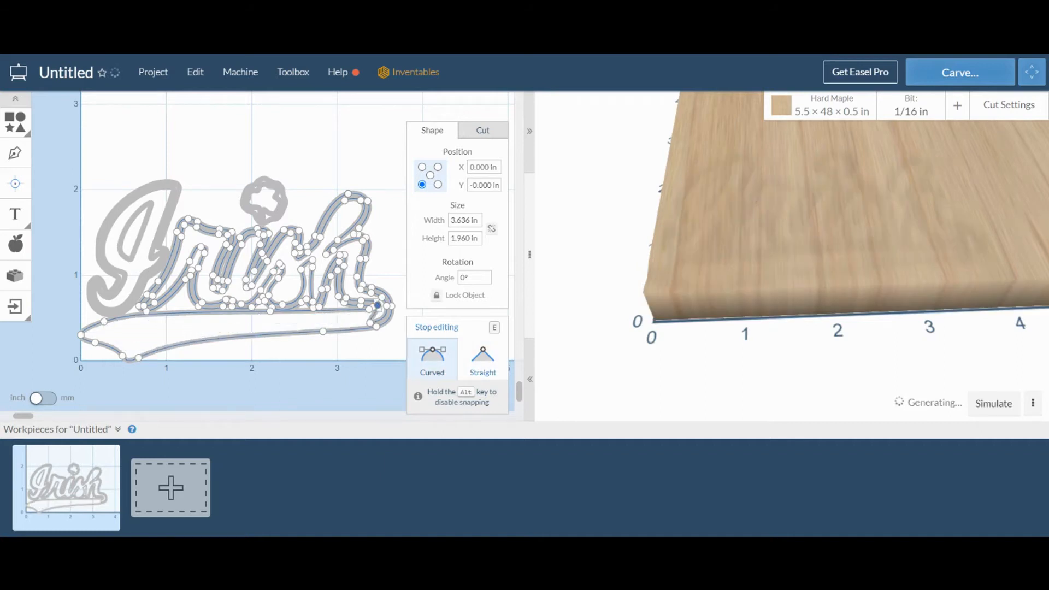
key(Delete)
key(Delete)
key(Delete)
key(Delete)
key(Delete)
key(Delete)
key(Delete)
key(Delete)
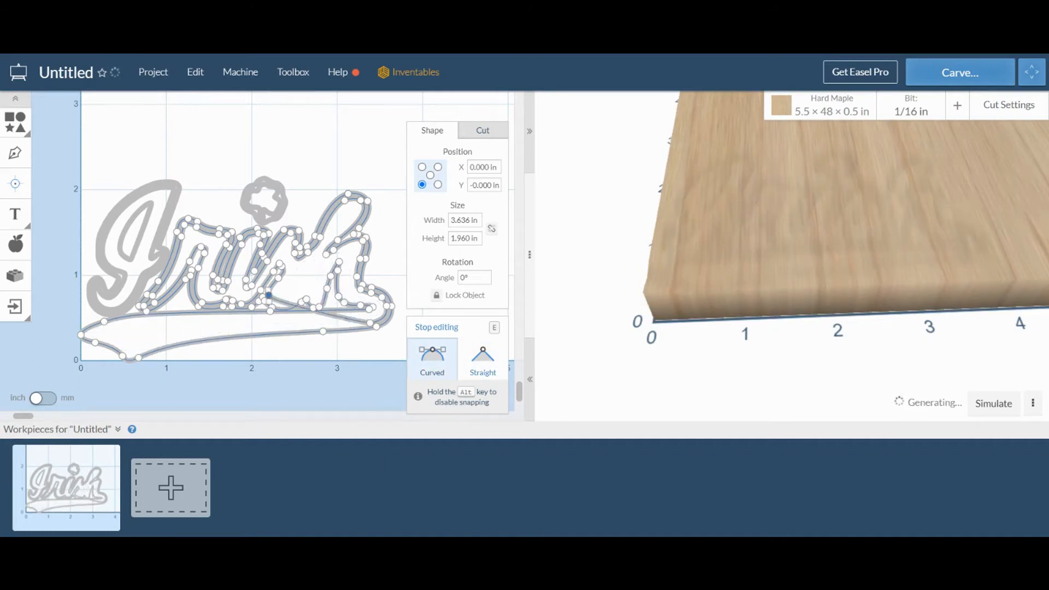
key(Delete)
key(Delete)
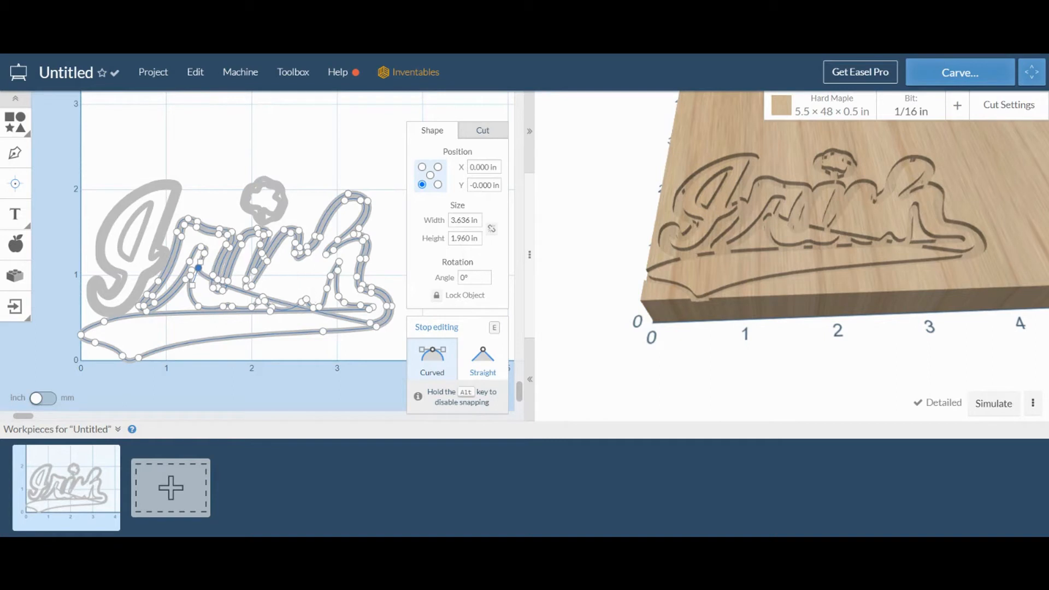
Undo the inner outline point deletions on the "rish" lettering and swoosh
key(ctrl+z)
key(ctrl+z)
key(ctrl+z)
key(ctrl+z)
key(ctrl+z)
key(ctrl+z)
key(ctrl+z)
key(ctrl+z)
key(ctrl+z)
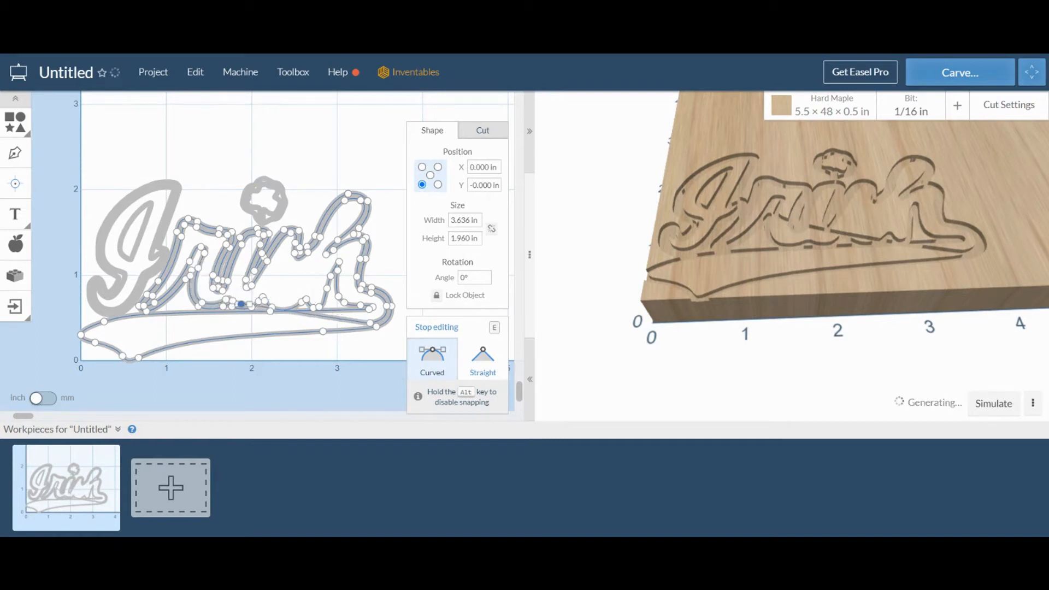
key(ctrl+z)
key(ctrl+z)
key(ctrl+z)
key(ctrl+z)
key(ctrl+z)
key(ctrl+z)
key(ctrl+z)
key(ctrl+z)
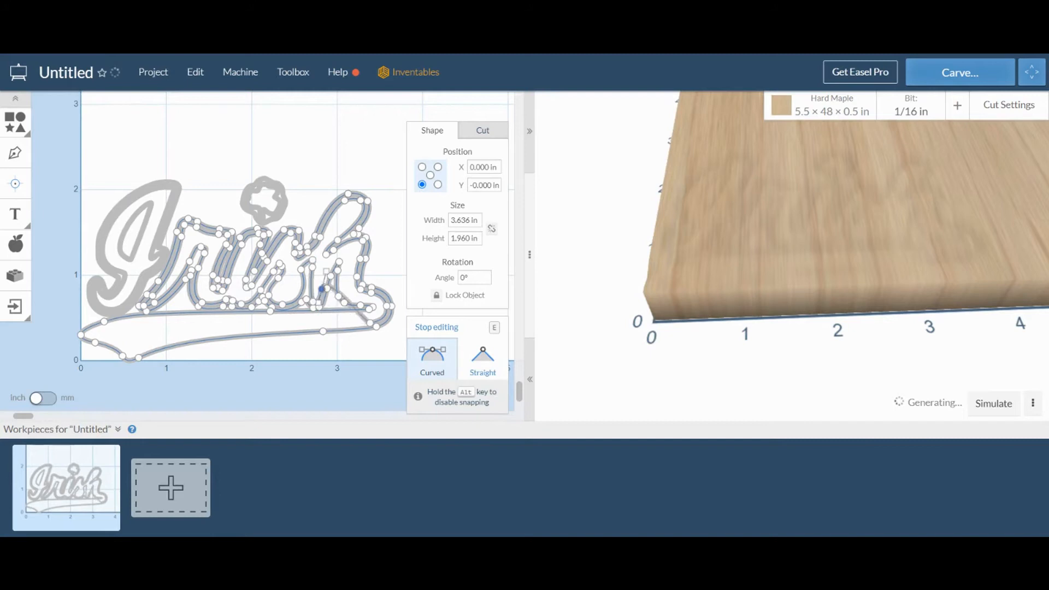
key(ctrl+z)
key(ctrl+z)
key(ctrl+z)
key(ctrl+z)
key(ctrl+z)
key(ctrl+z)
key(ctrl+z)
key(ctrl+z)
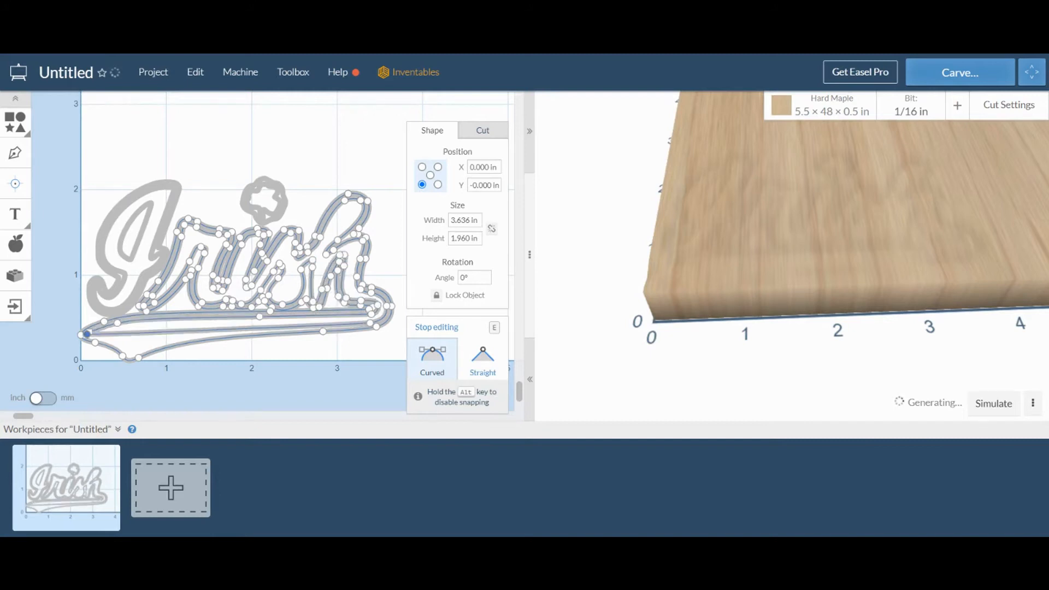
key(ctrl+z)
key(ctrl+z)
key(ctrl+z)
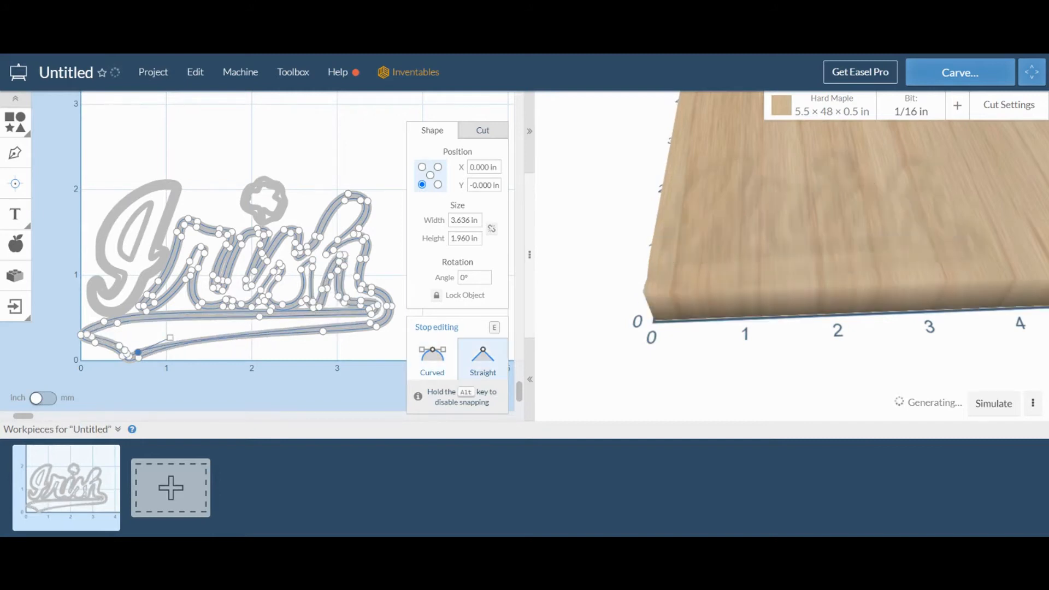
key(ctrl+z)
key(ctrl+z)
key(ctrl+z)
Delete all points of the outer duplicate outline around the "rish" lettering and swoosh, keeping the inner outline
key(ctrl+z)
key(ctrl+z)
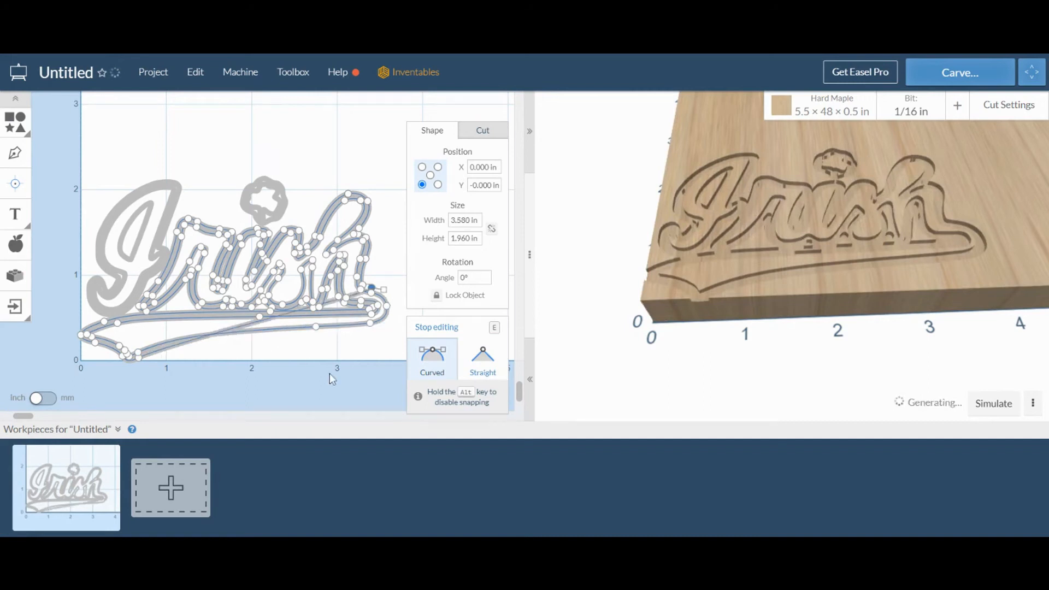
key(ctrl+z)
key(ctrl+z)
key(ctrl+z)
key(ctrl+z)
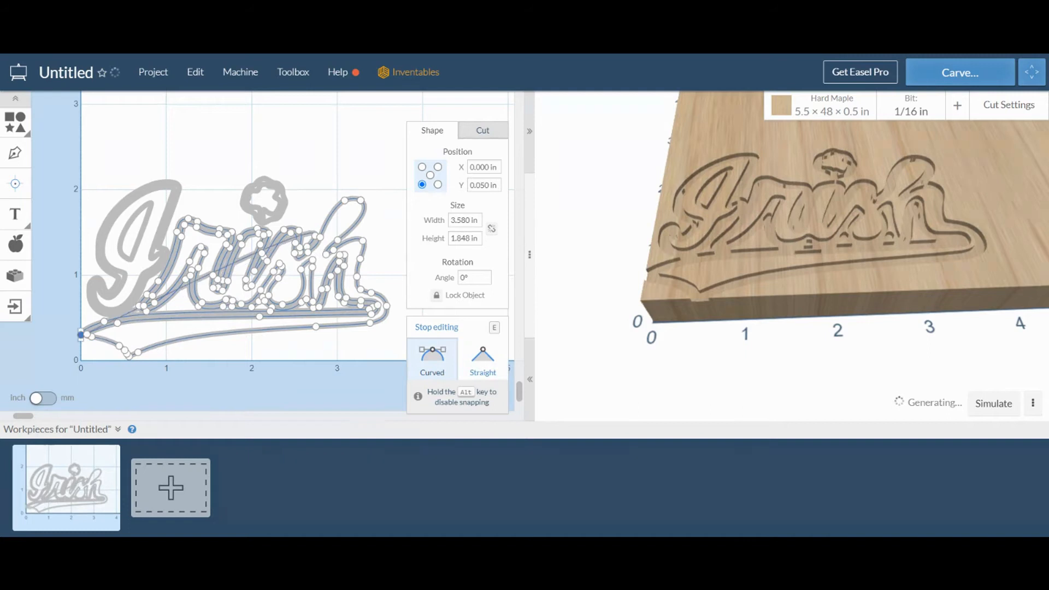
key(ctrl+z)
key(ctrl+z)
key(ctrl+z)
key(ctrl+z)
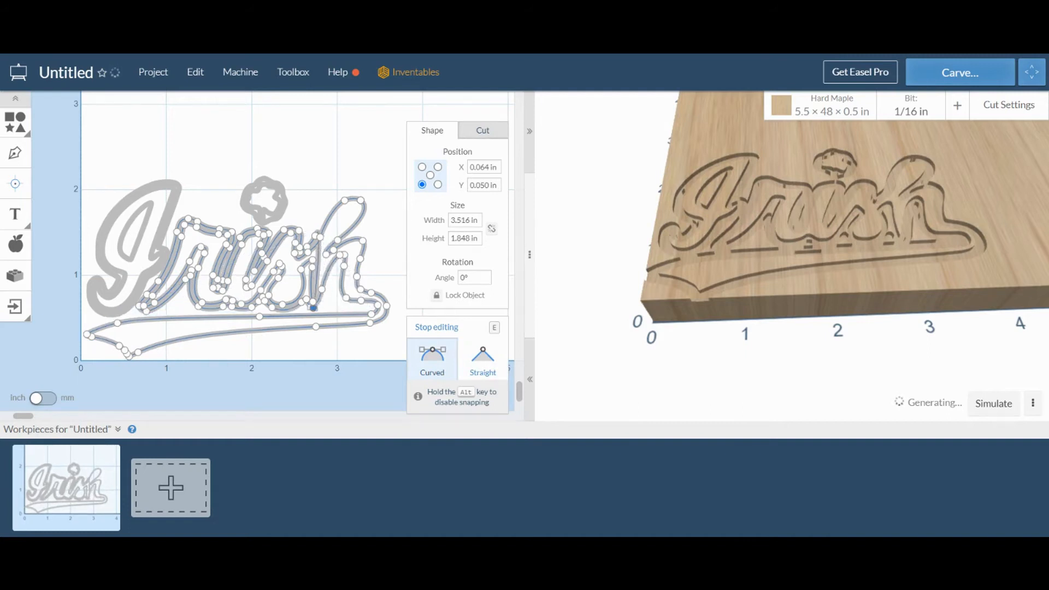
key(ctrl+z)
key(ctrl+z)
key(ctrl+z)
key(ctrl+z)
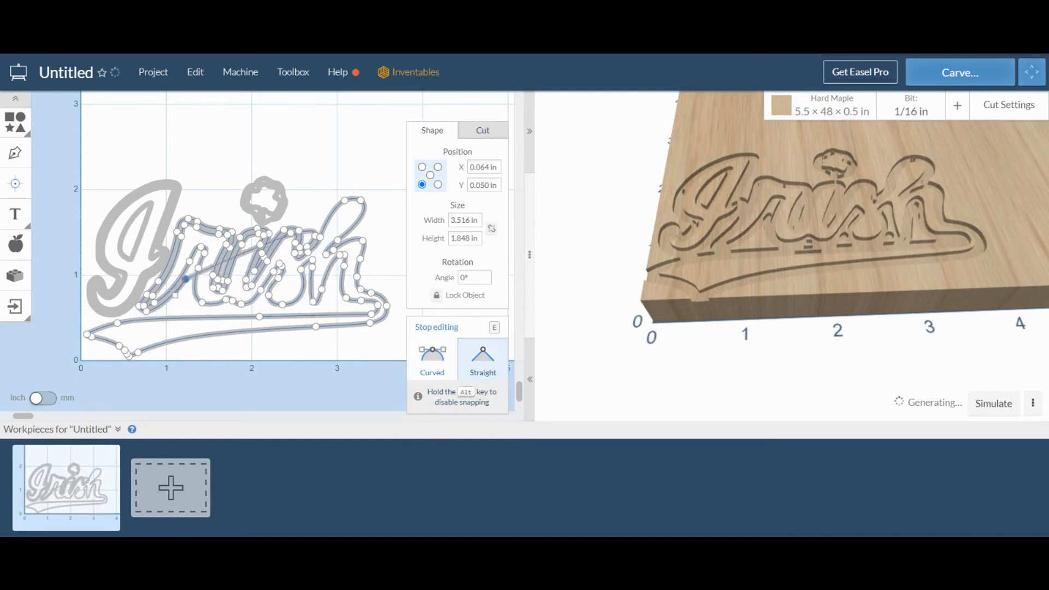
key(ctrl+z)
key(ctrl+z)
key(ctrl+z)
key(ctrl+z)
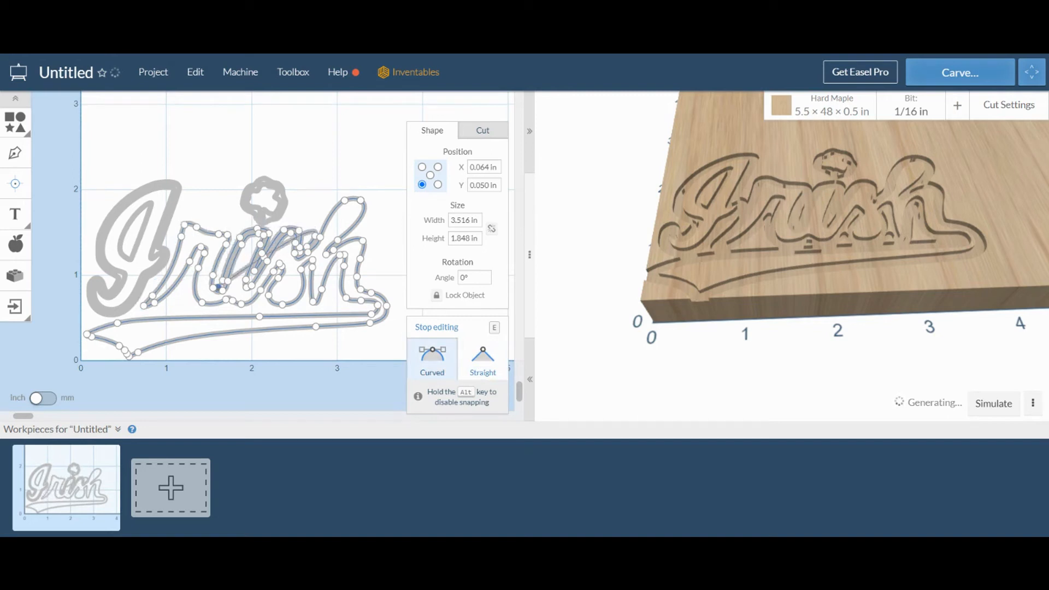
key(ctrl+z)
key(ctrl+z)
key(ctrl+z)
key(ctrl+z)
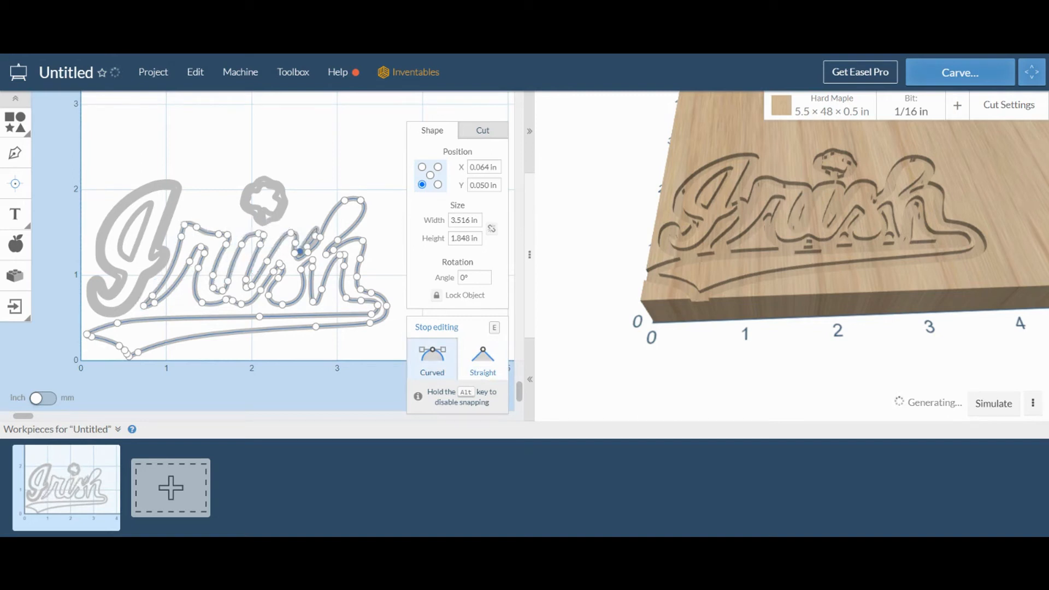
key(ctrl+z)
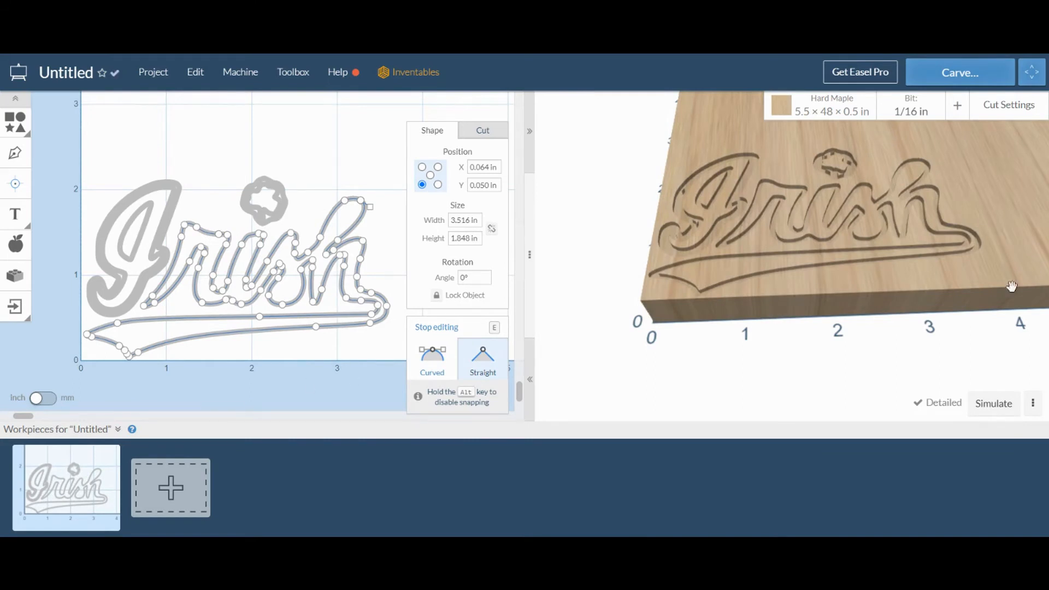
drag(1033, 272, 978, 330)
drag(993, 399, 975, 350)
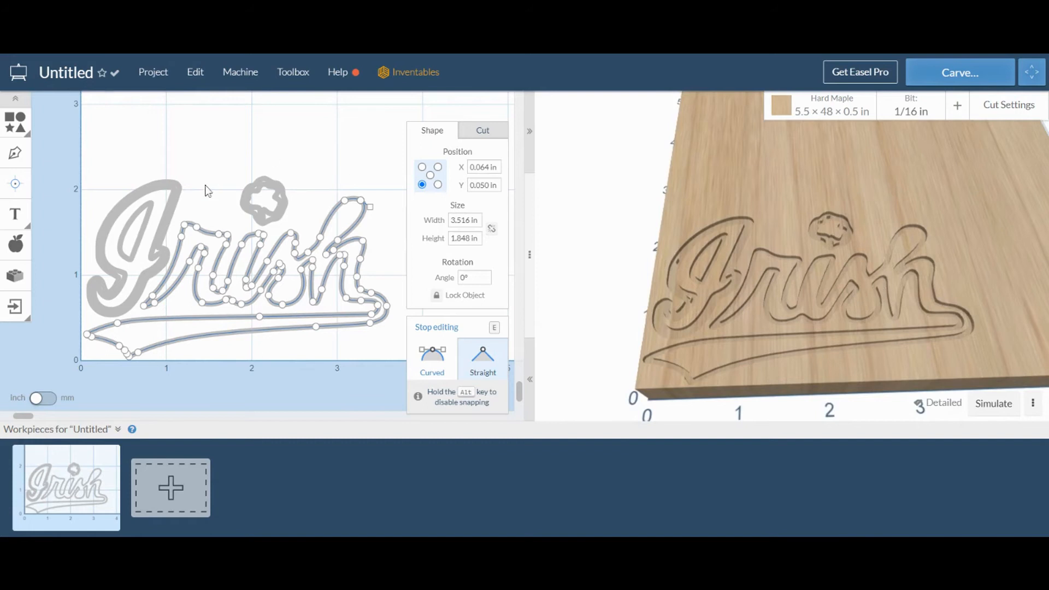
Delete all points of the shamrock's outer duplicate outline, keeping its inner outline
click(215, 197)
click(220, 160)
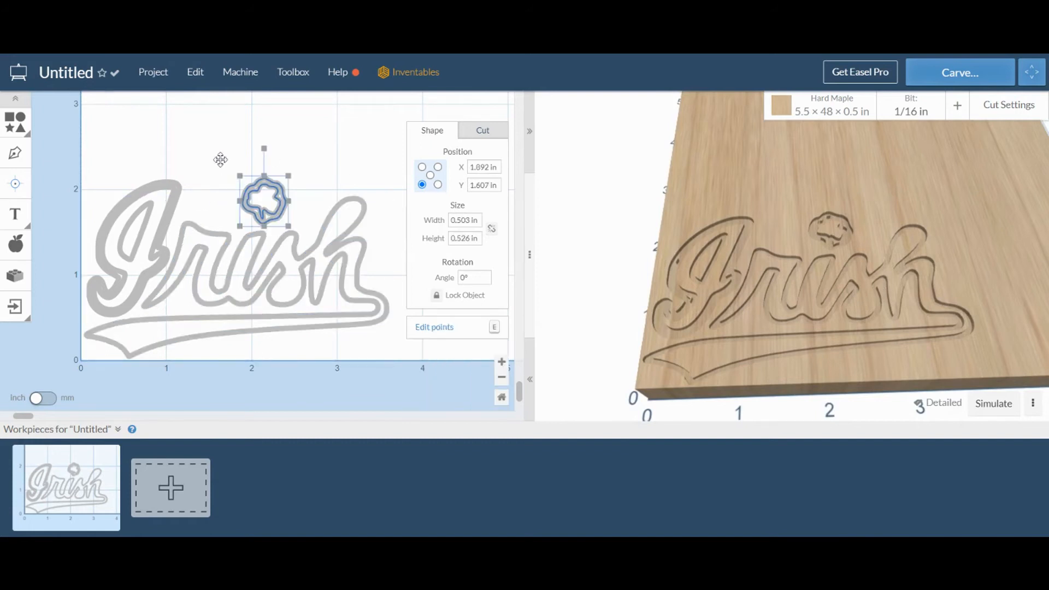
click(417, 327)
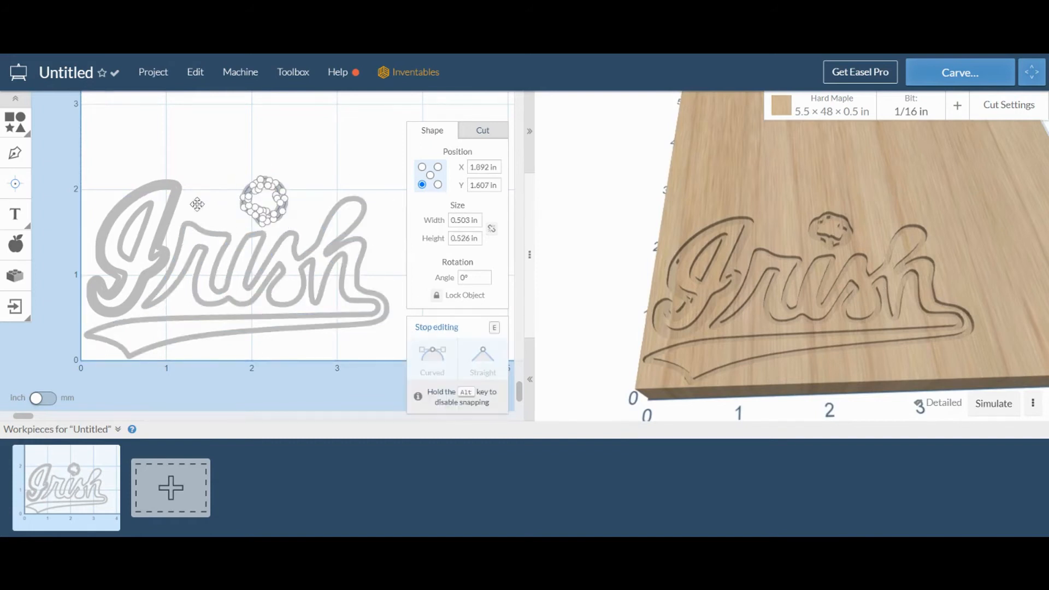
click(261, 222)
key(Delete)
key(Delete)
key(Delete)
key(Delete)
key(Delete)
key(Delete)
key(Delete)
key(Delete)
key(Delete)
key(Delete)
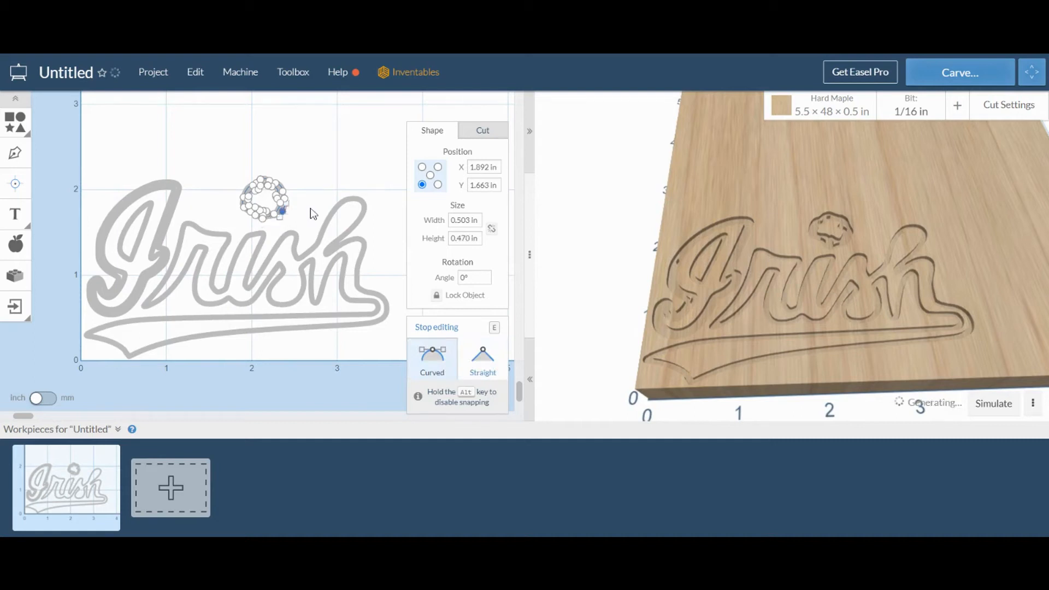
key(Delete)
key(Delete)
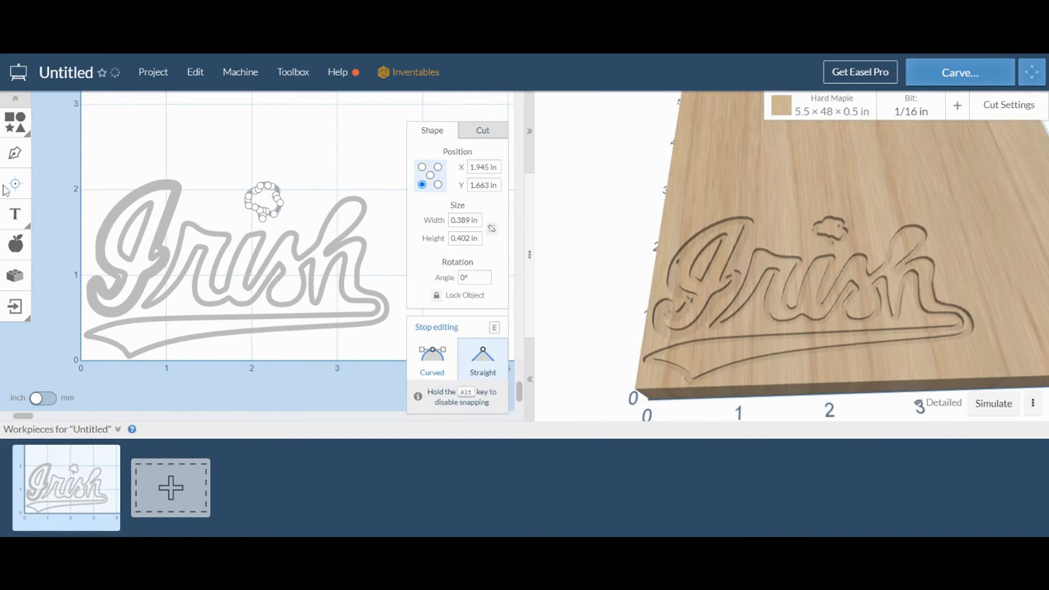
Delete all points of the outer duplicate outline around the capital I, keeping its inner outline
click(69, 221)
click(72, 226)
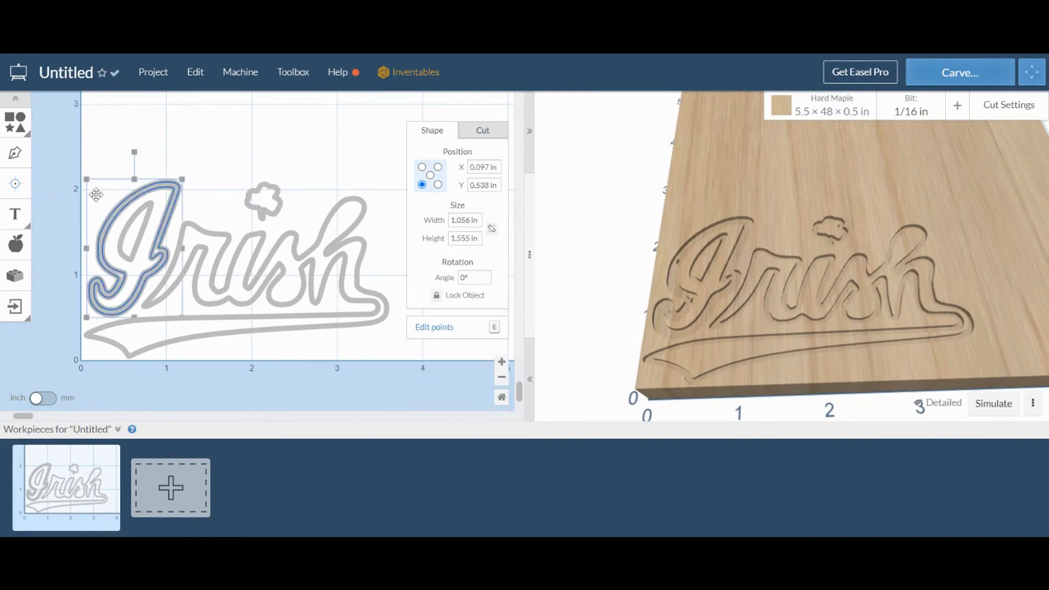
click(419, 328)
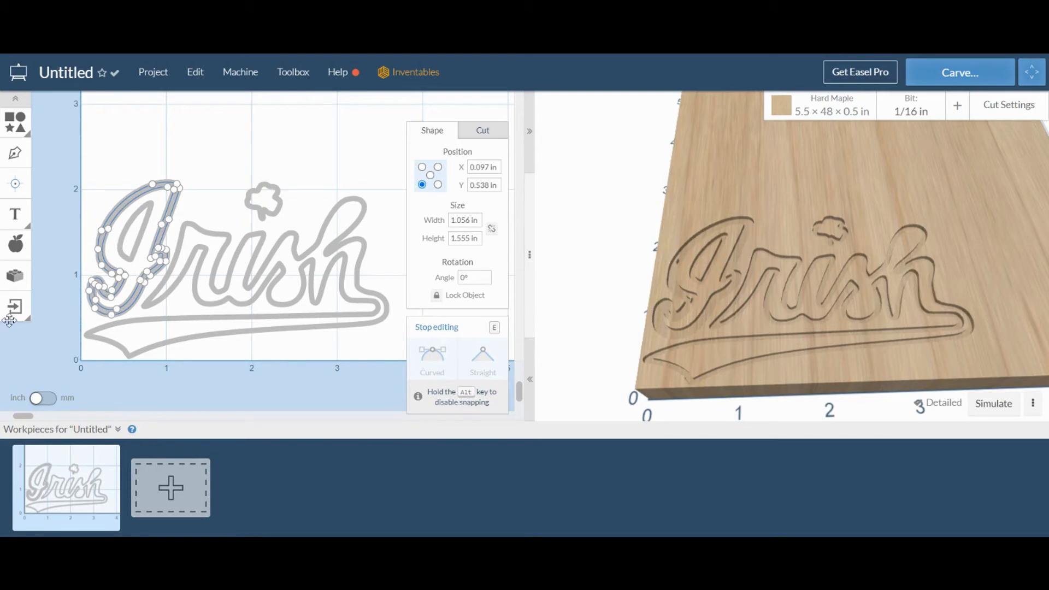
click(111, 315)
key(Delete)
key(Delete)
key(Delete)
key(Delete)
key(Delete)
key(Delete)
key(Delete)
key(Delete)
key(Delete)
key(Delete)
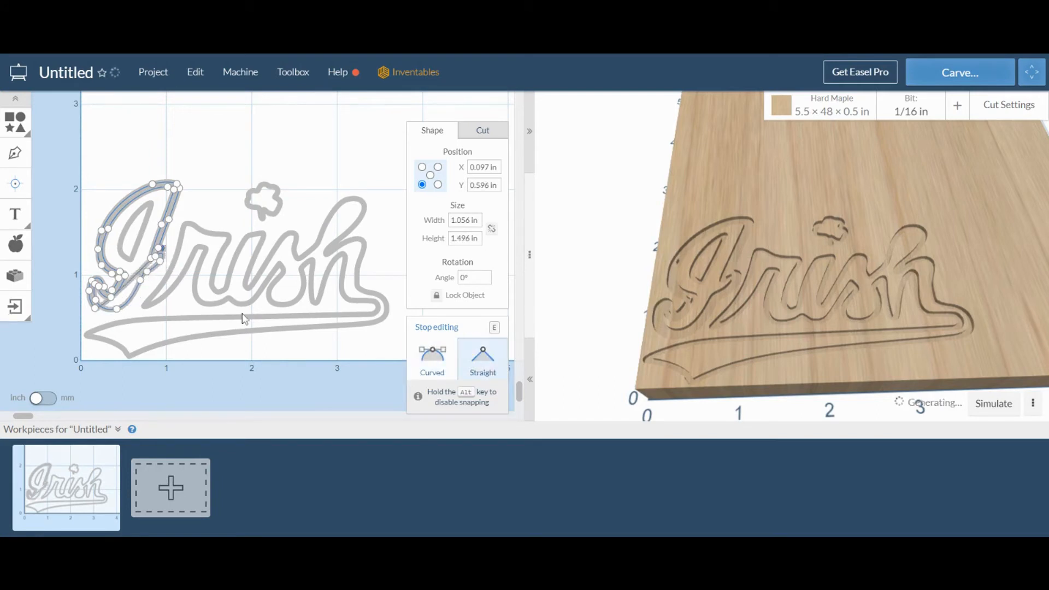
key(Delete)
key(Delete)
key(Delete)
key(Delete)
key(Delete)
key(Delete)
key(Delete)
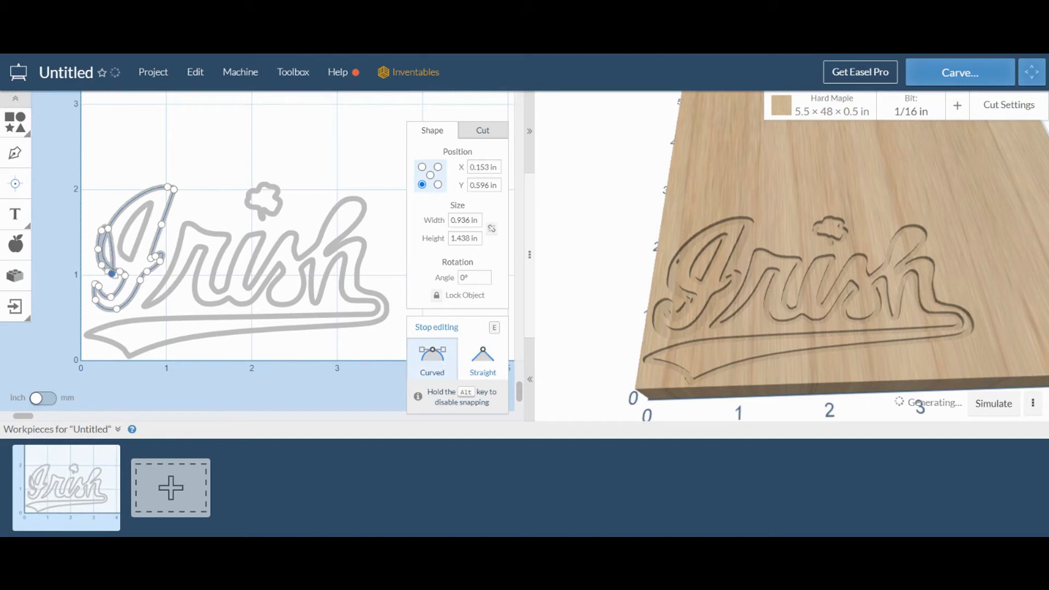
key(Delete)
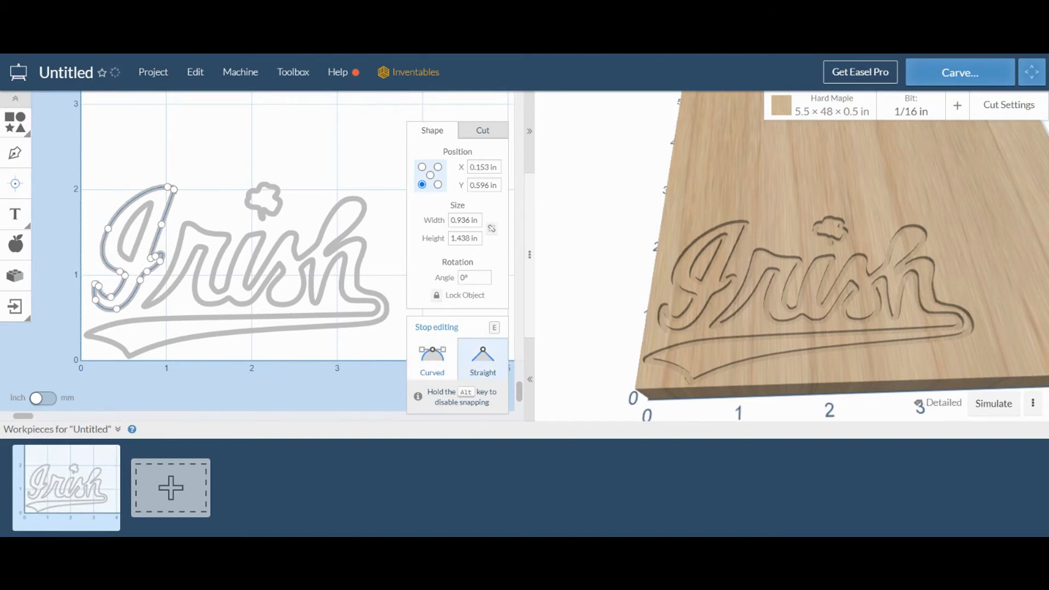
Position the whole Irish logo by its center at X 2.75 in and Y 3 in
drag(791, 433, 798, 234)
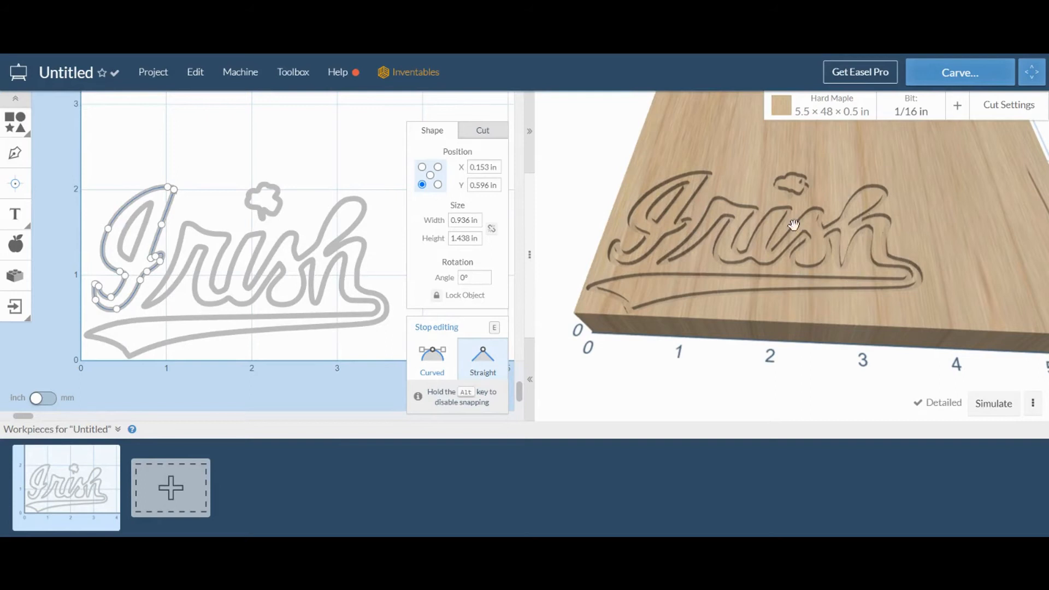
scroll(942, 191, down, 5)
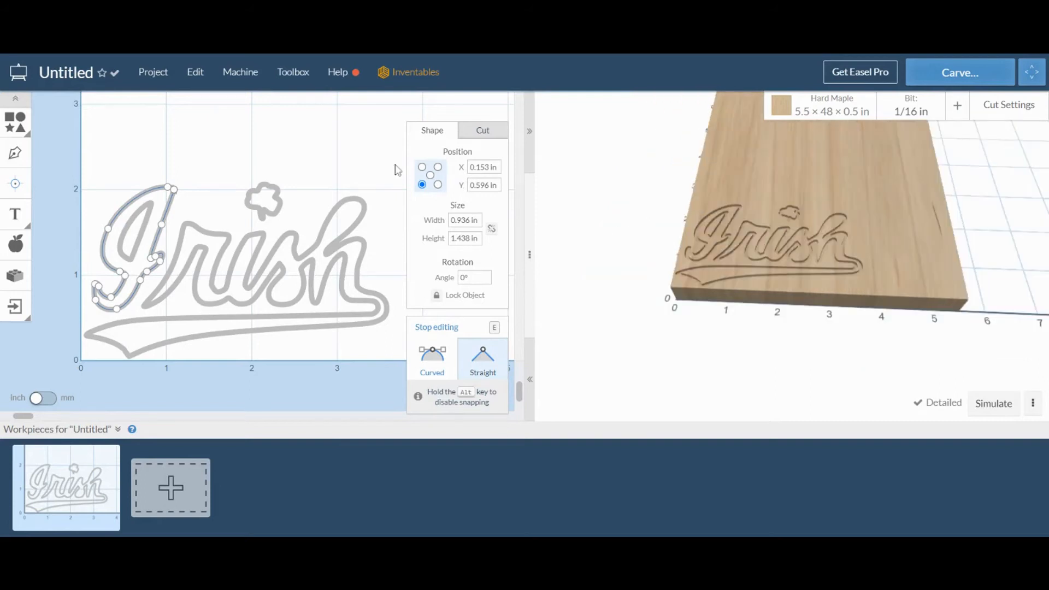
click(430, 175)
click(488, 166)
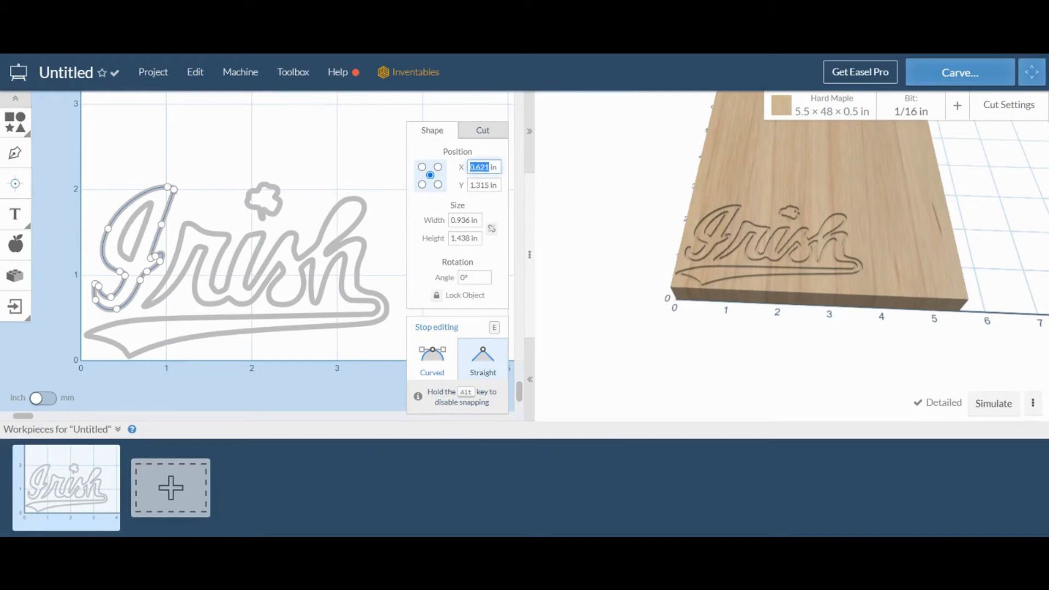
click(48, 105)
drag(48, 147, 361, 382)
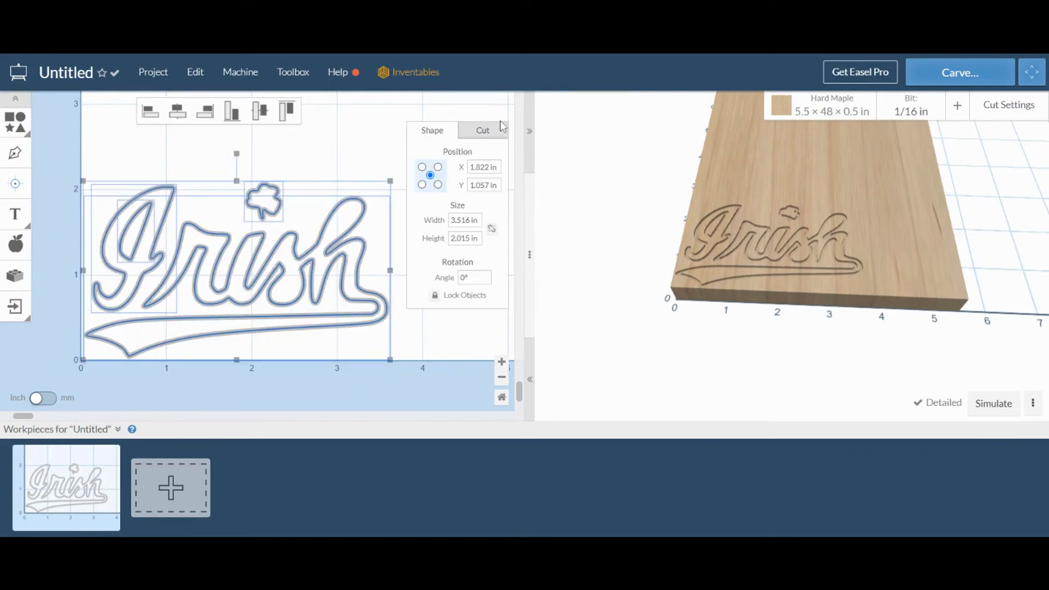
click(488, 167)
text(2.75)
key(Return)
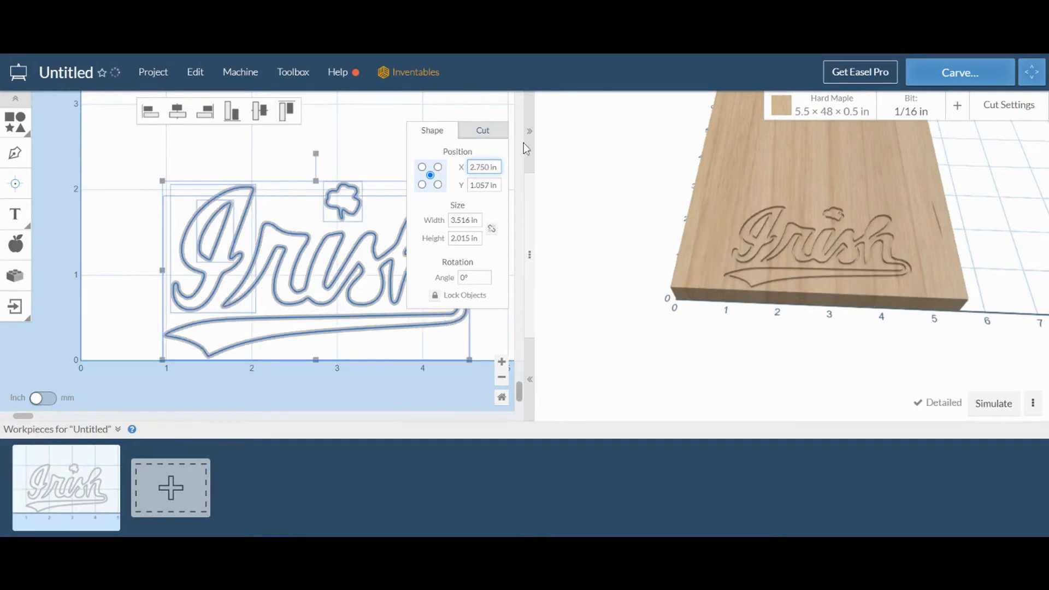
key(Tab)
text(3)
key(Return)
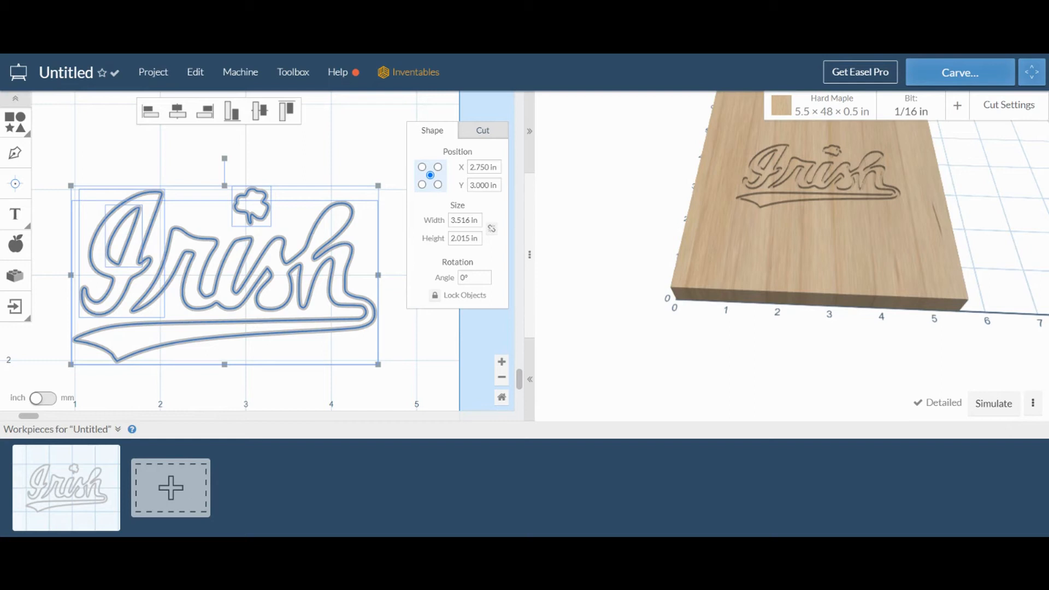
Add a second, blank workpiece to the project
click(170, 488)
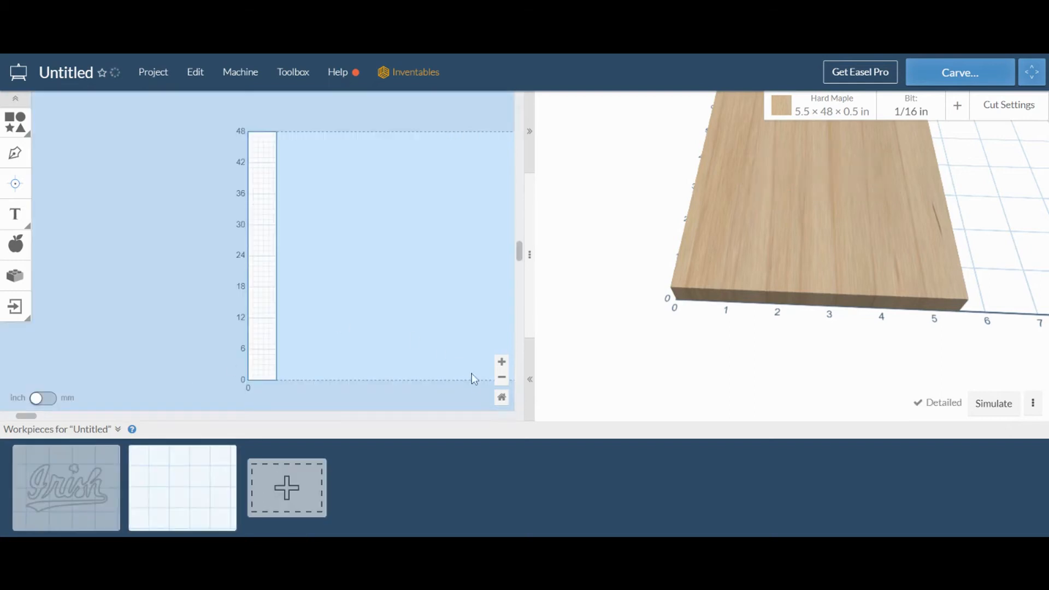
Add a circle shape to the blank second workpiece
click(498, 366)
click(498, 365)
click(499, 365)
click(499, 365)
click(498, 365)
scroll(350, 332, down, 2)
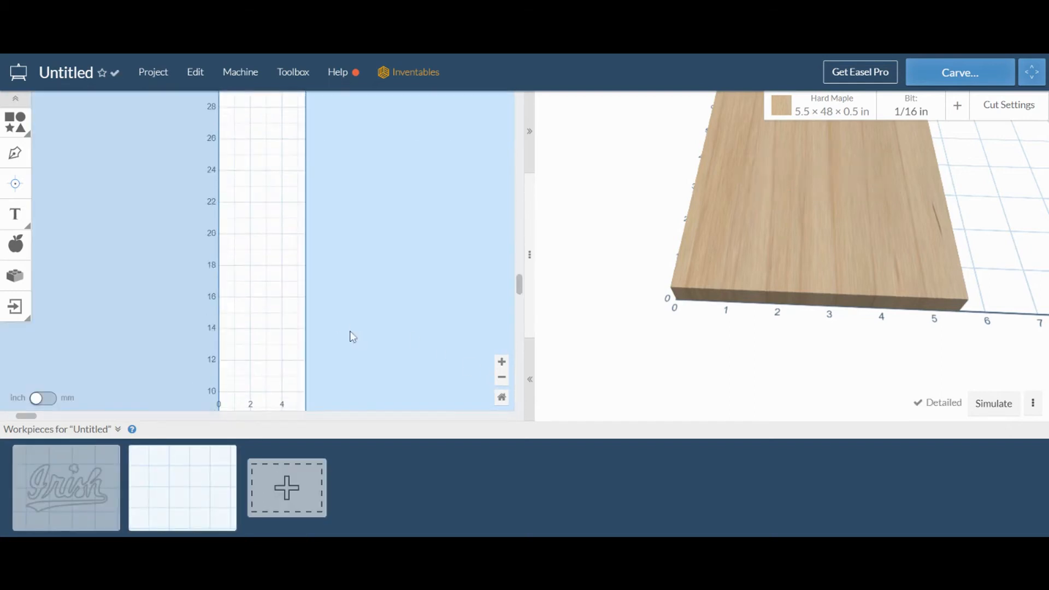
scroll(383, 344, down, 1)
click(501, 363)
click(501, 362)
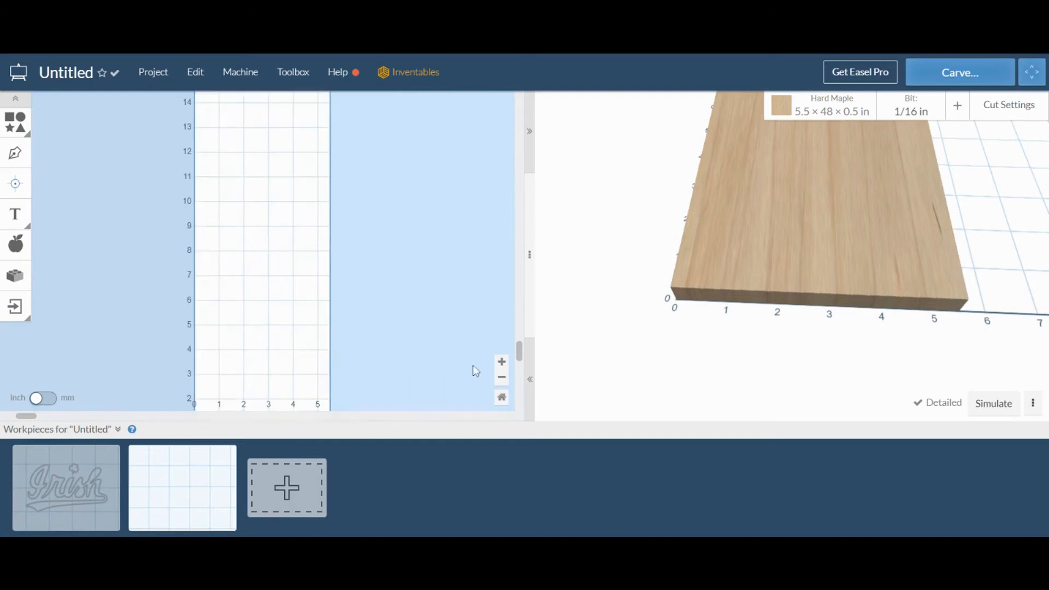
click(501, 362)
click(501, 362)
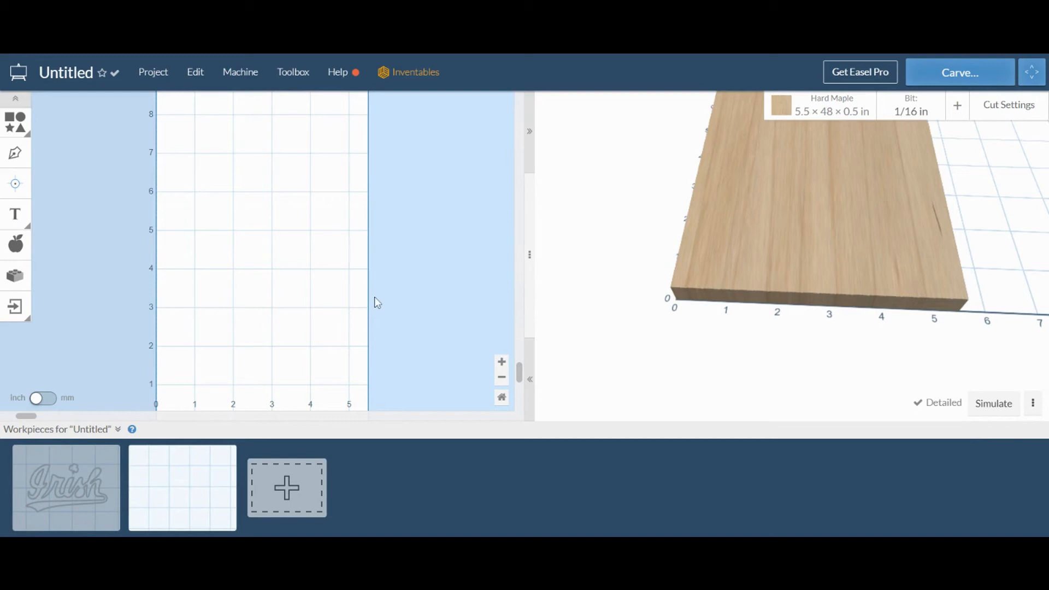
scroll(366, 284, down, 2)
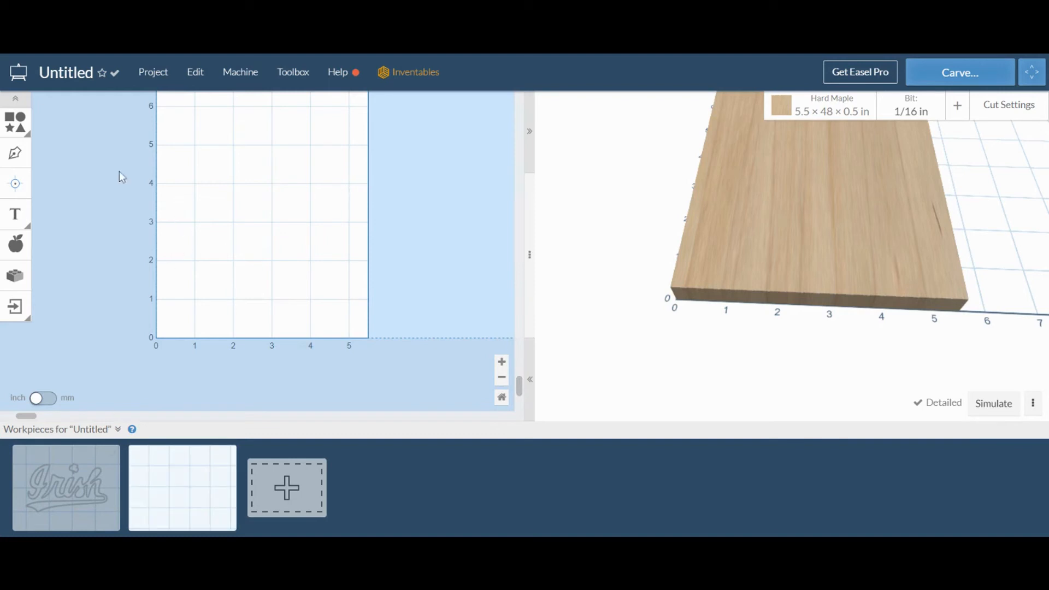
click(16, 122)
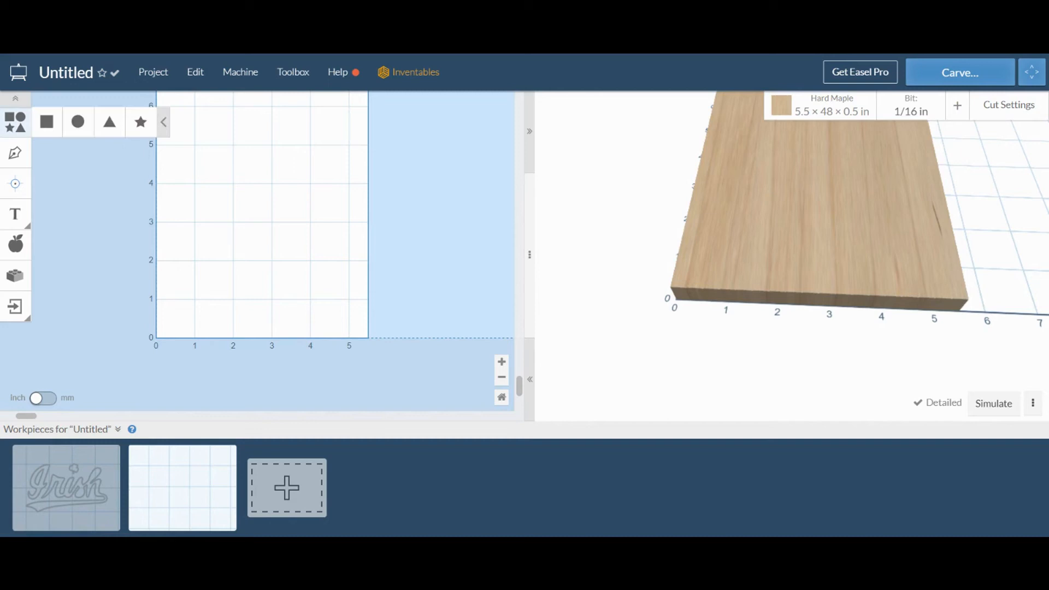
click(77, 122)
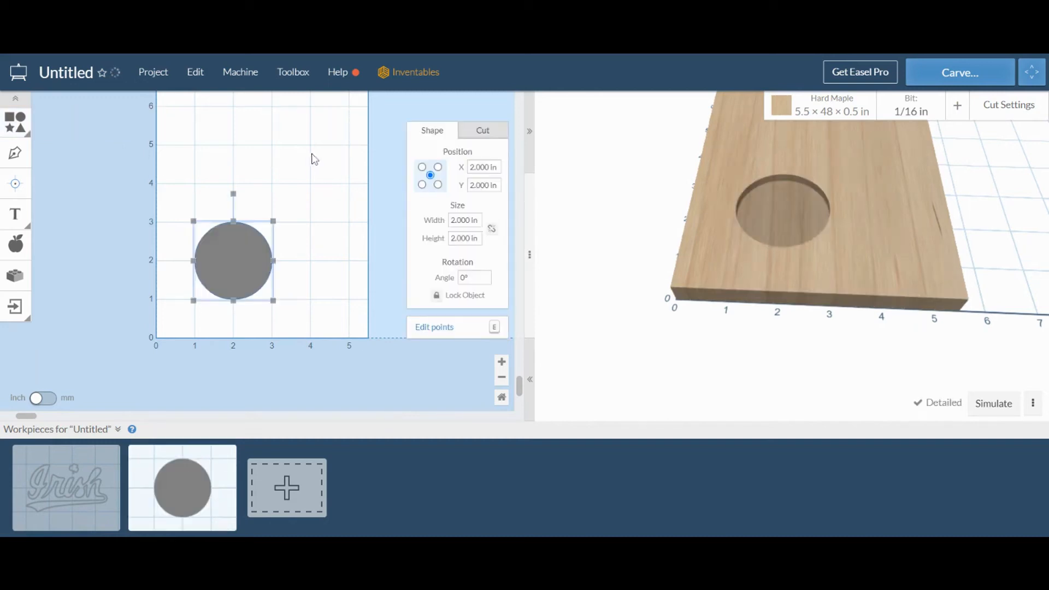
Position the circle by its center at X 2.75 in and Y 3 in
drag(490, 167, 396, 142)
text(2.75)
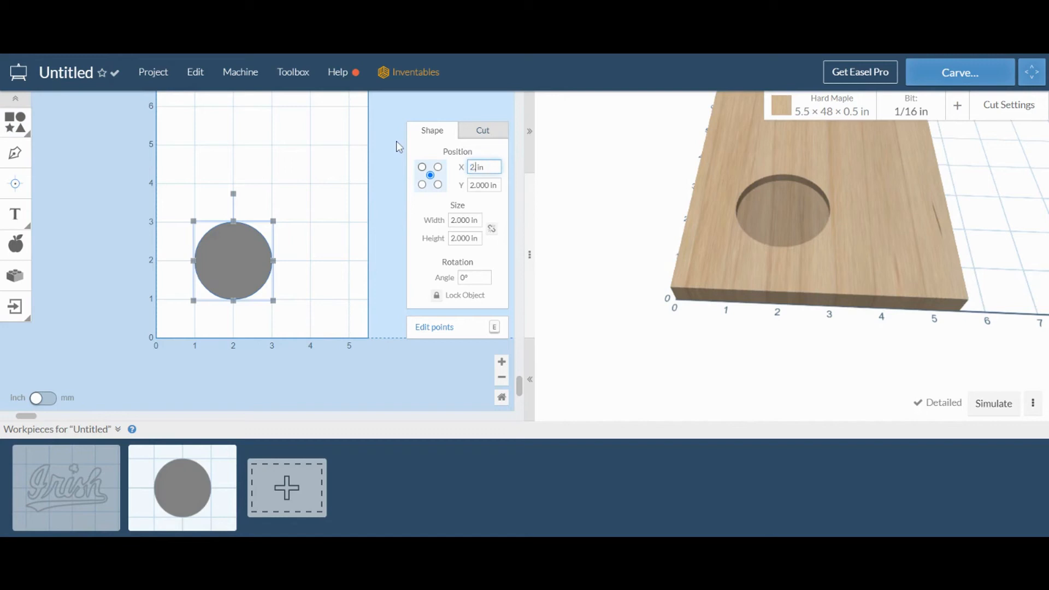
key(Return)
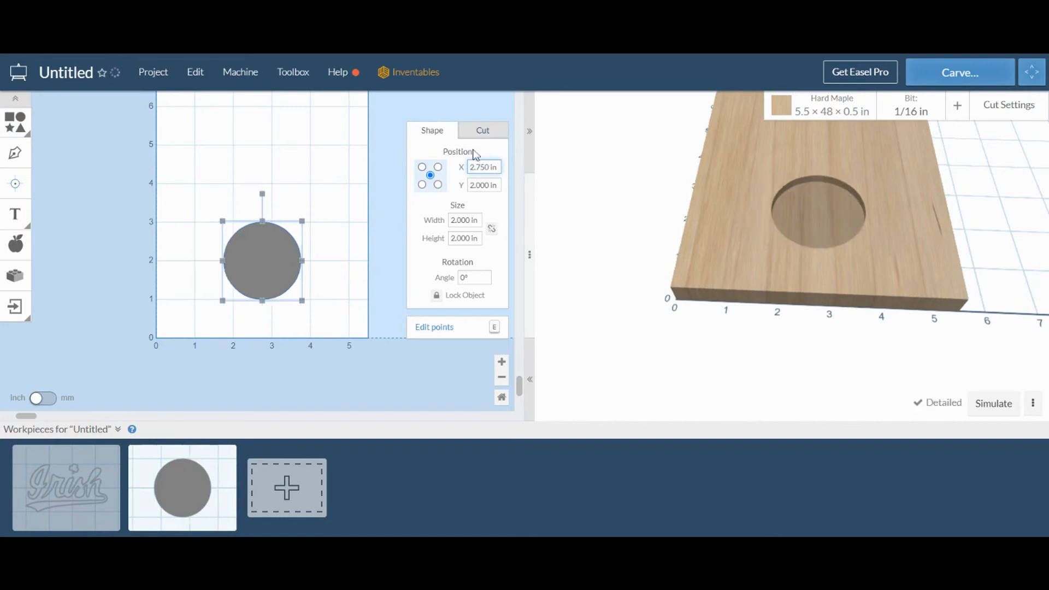
drag(482, 185, 429, 167)
text(3)
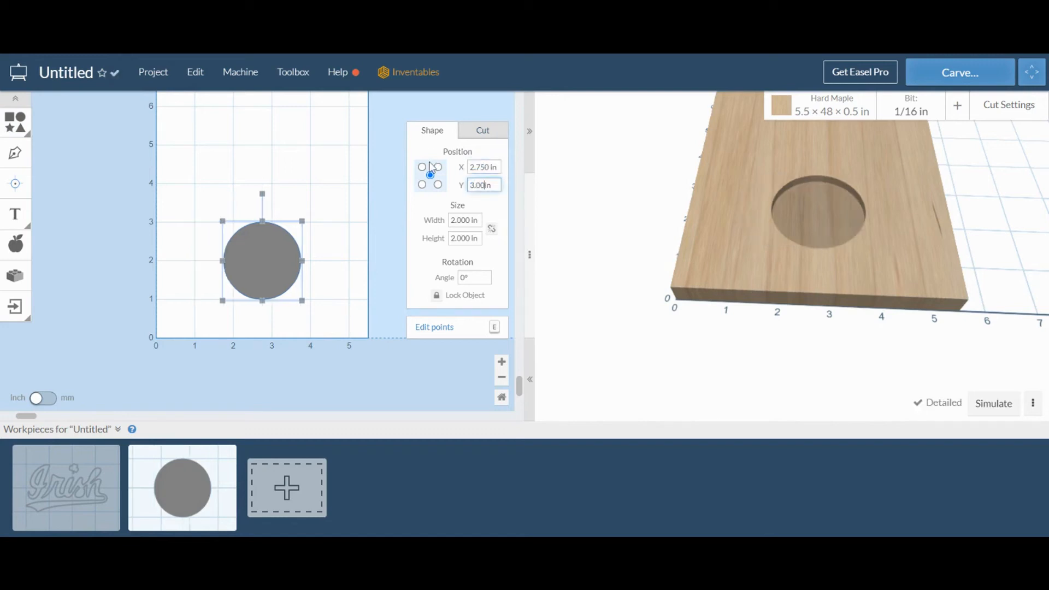
key(Return)
Lock the circle's proportions and set its width to 4 in
click(492, 229)
drag(468, 220, 381, 199)
text(4.00)
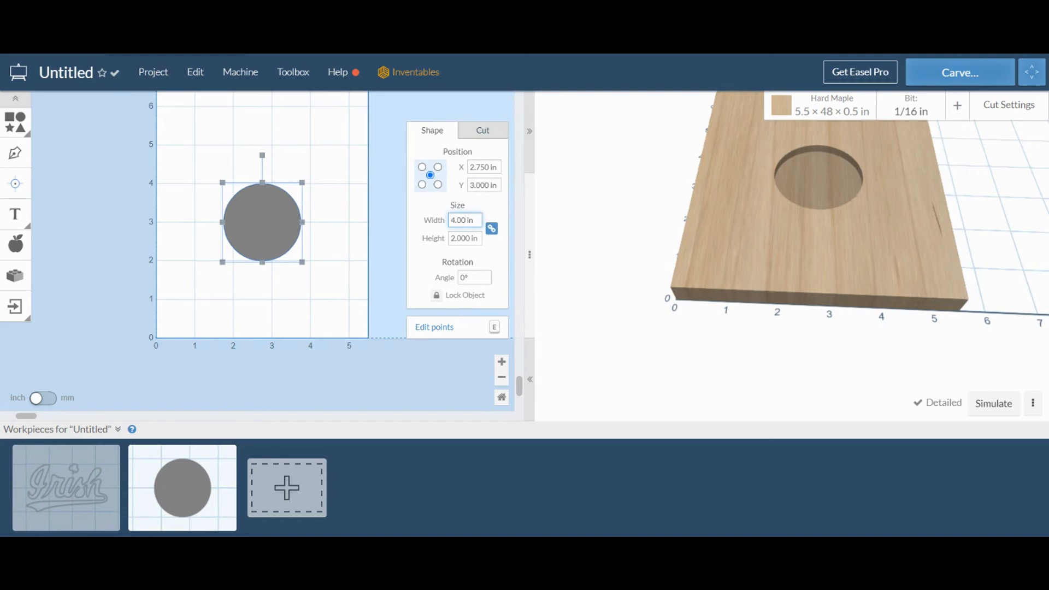
key(Return)
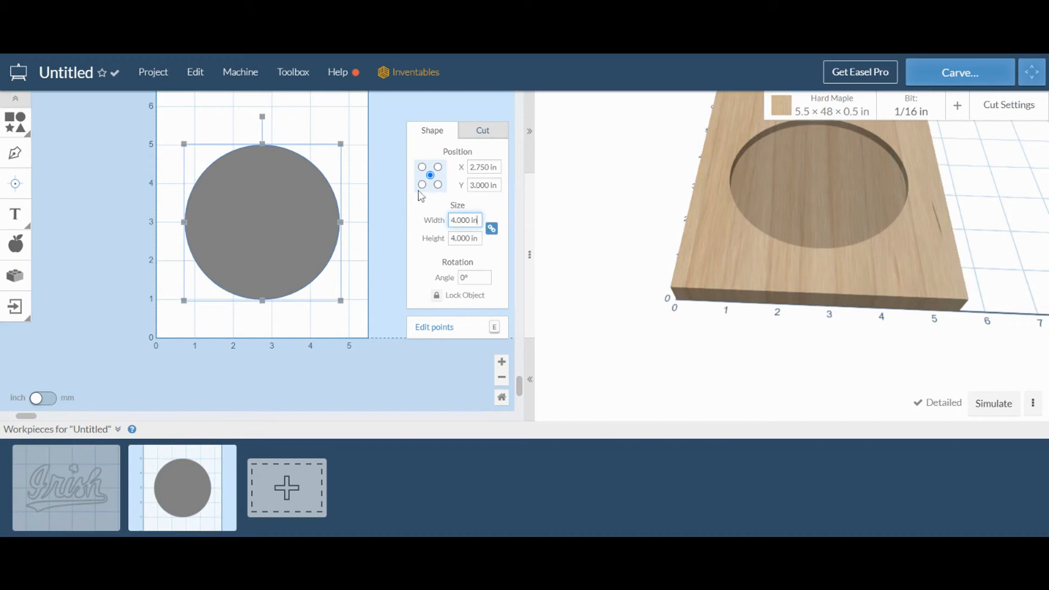
Set the circle to cut outside the shape path at the full 0.5 in depth
click(481, 130)
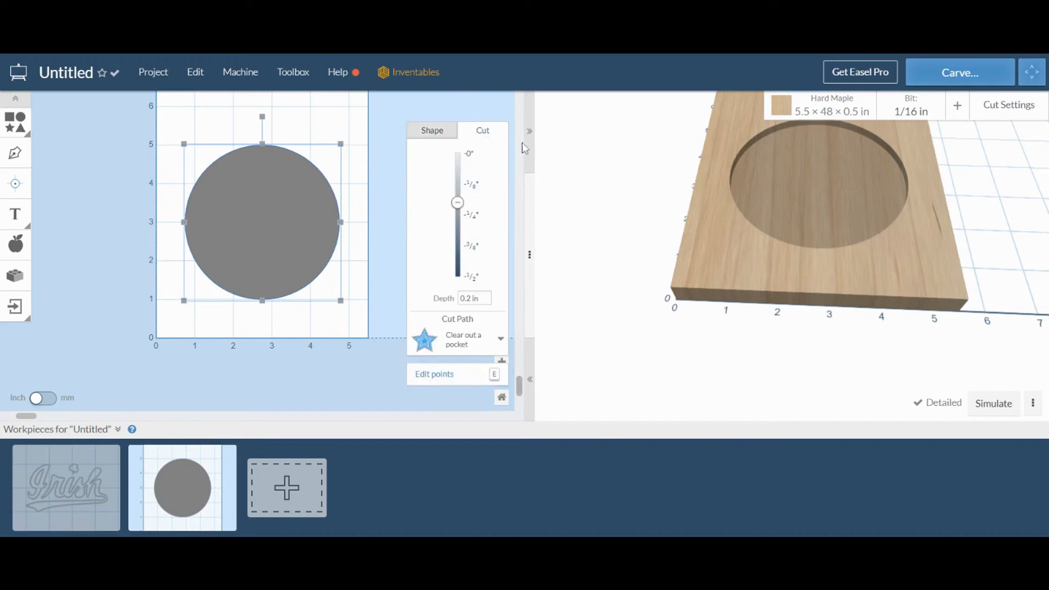
click(472, 342)
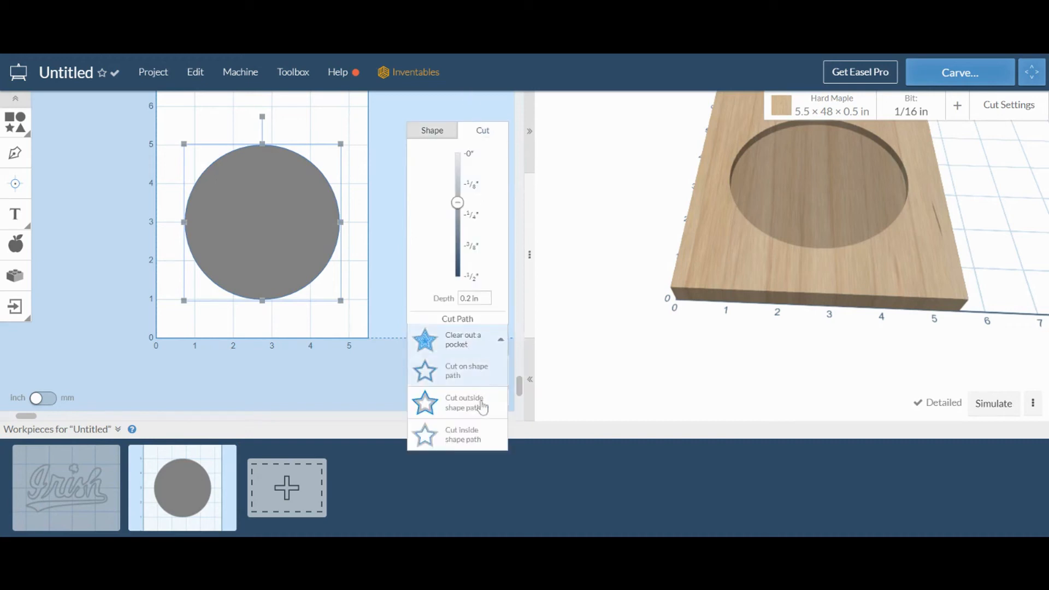
click(464, 402)
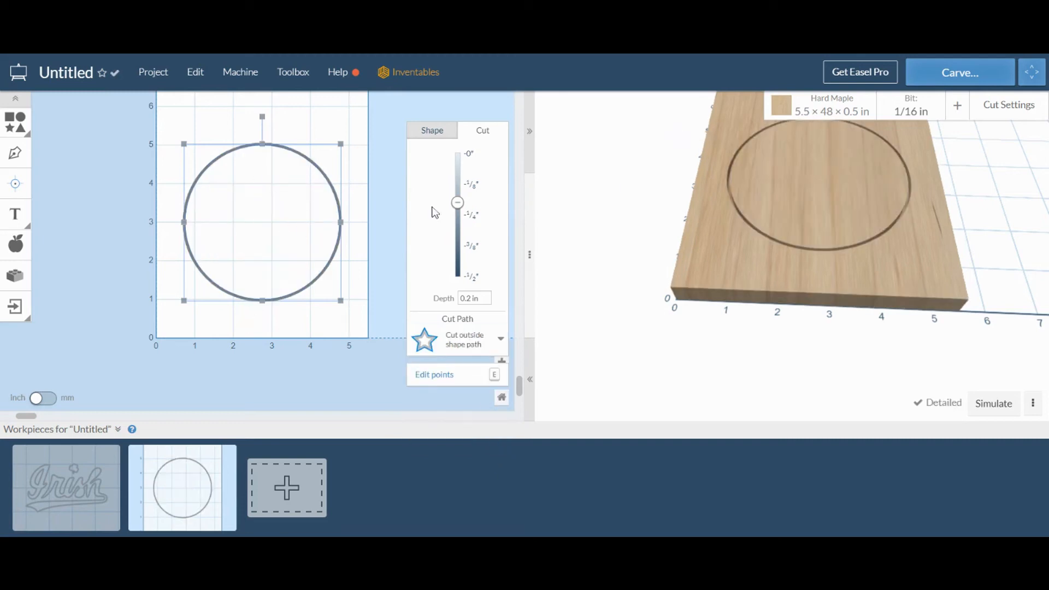
drag(457, 203, 437, 287)
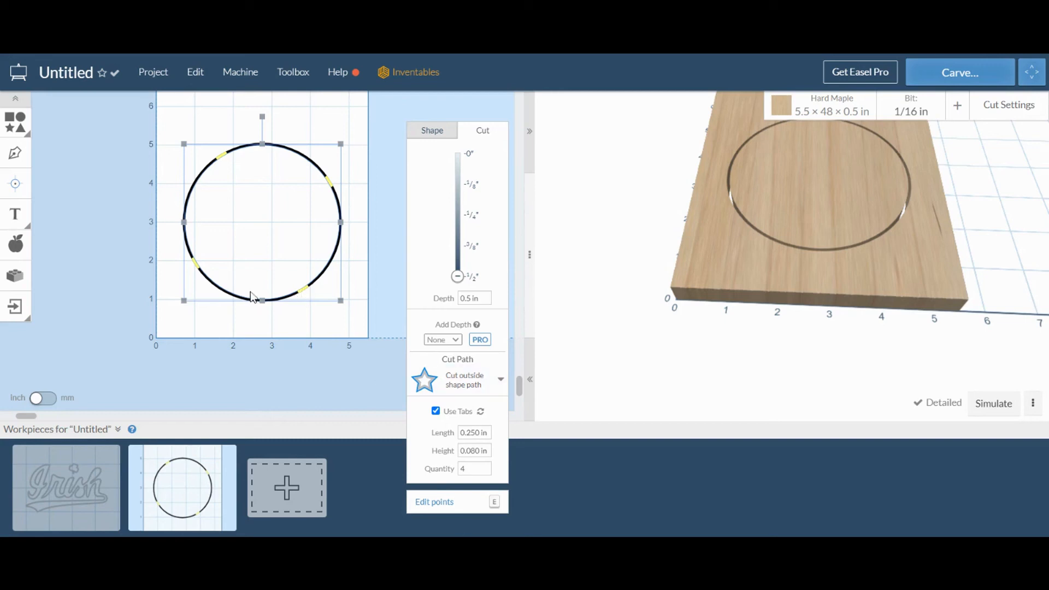
Move the circle's holding tabs along its outline so all four sit symmetrically on the diagonals
drag(144, 122, 129, 132)
drag(287, 156, 272, 144)
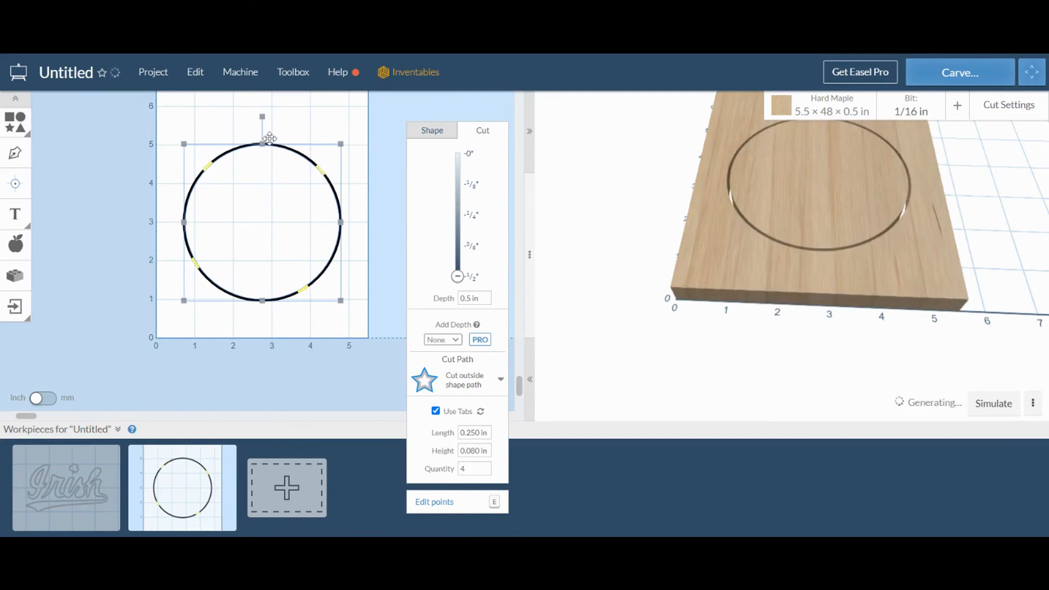
drag(303, 287, 322, 272)
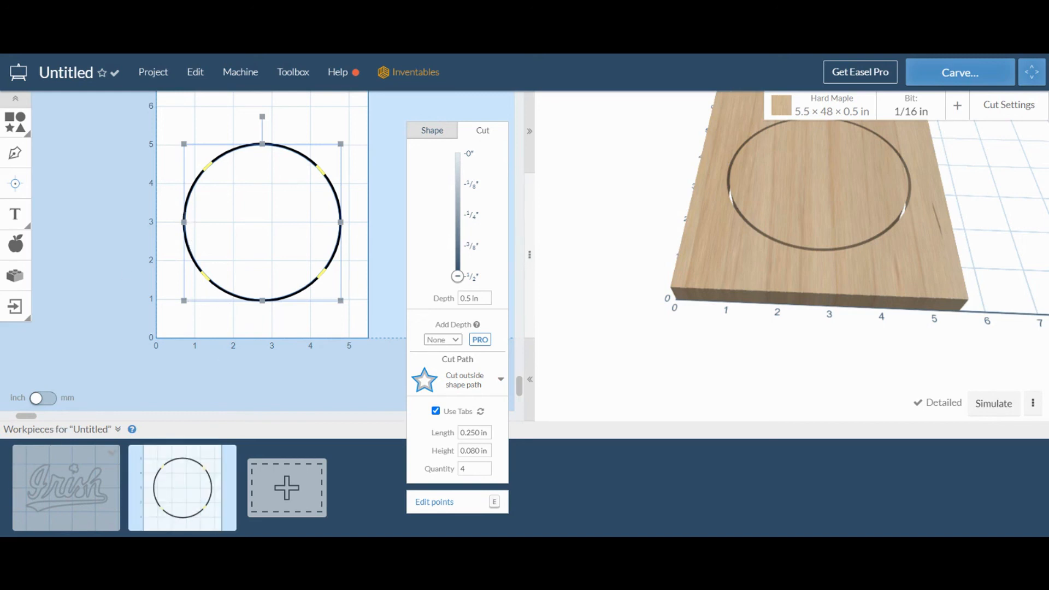
Check the Irish logo's workpiece, then copy the tabbed circle from the second workpiece
click(76, 483)
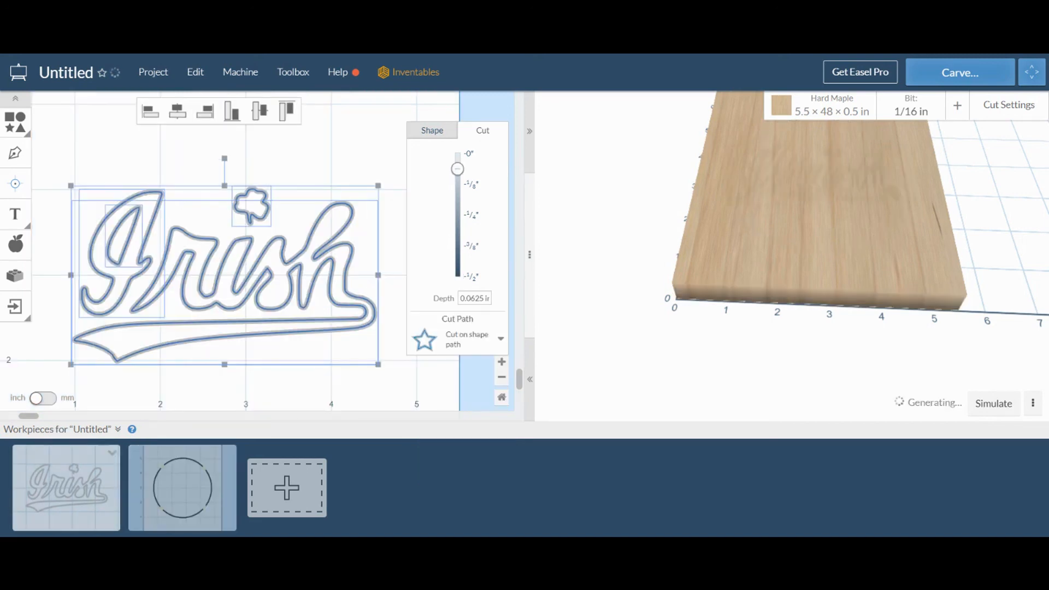
click(502, 399)
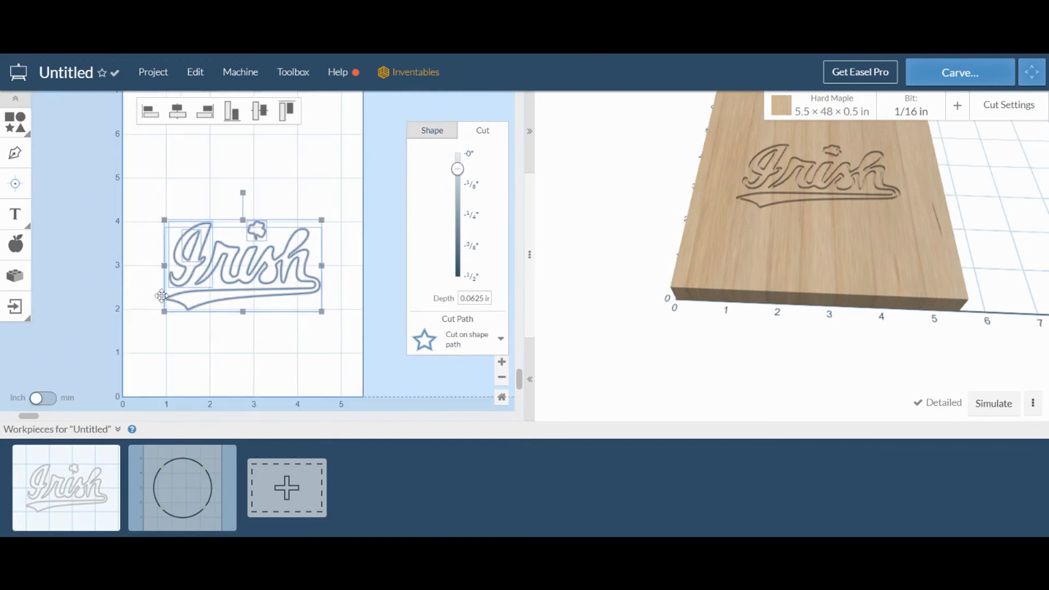
click(182, 486)
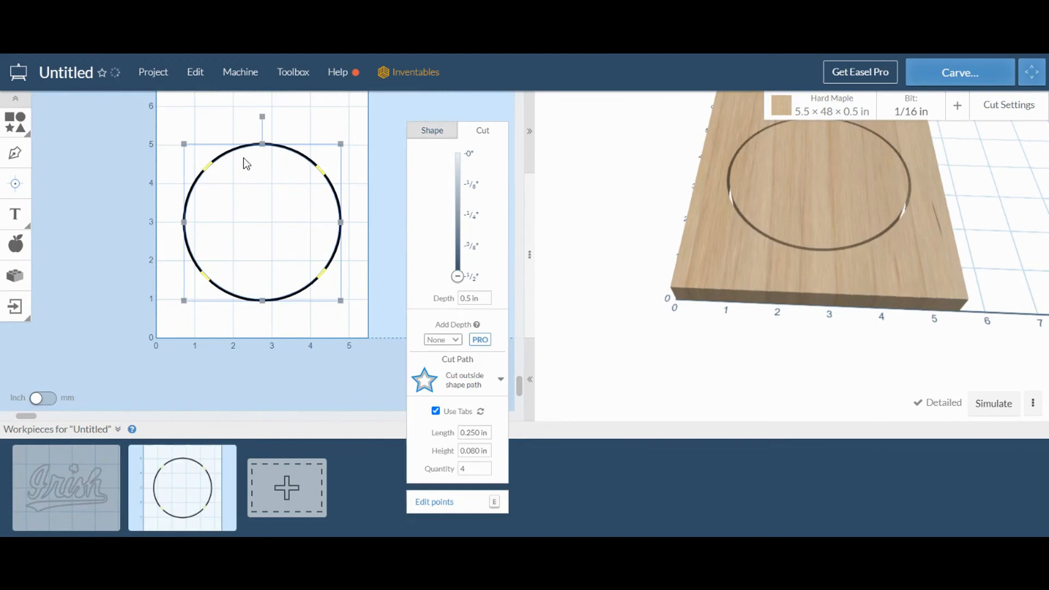
right_click(259, 175)
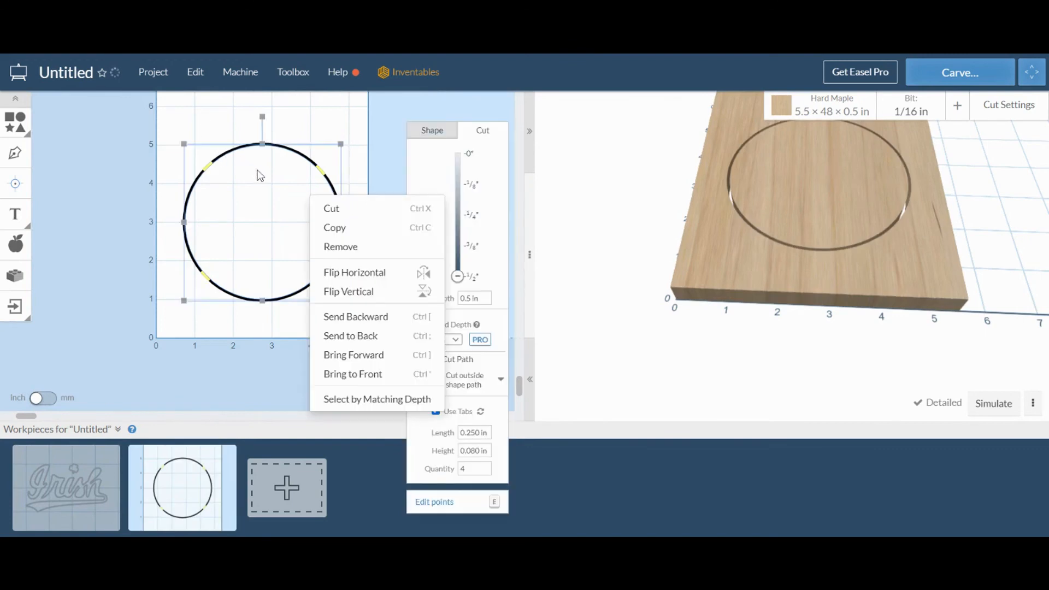
click(303, 213)
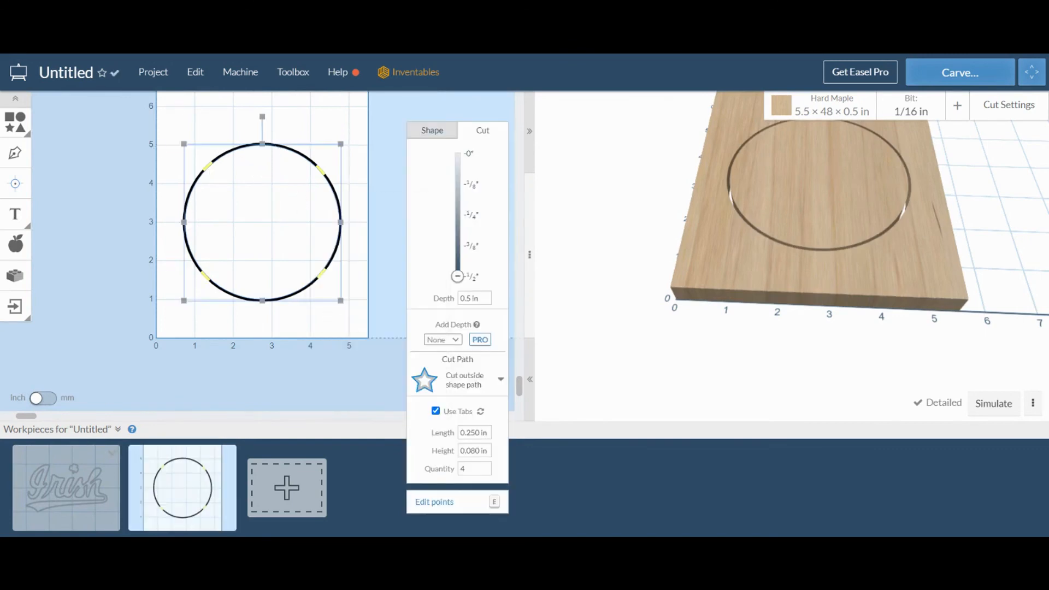
Paste the copied circle around the logo in the Irish workpiece
click(66, 486)
click(55, 169)
click(195, 72)
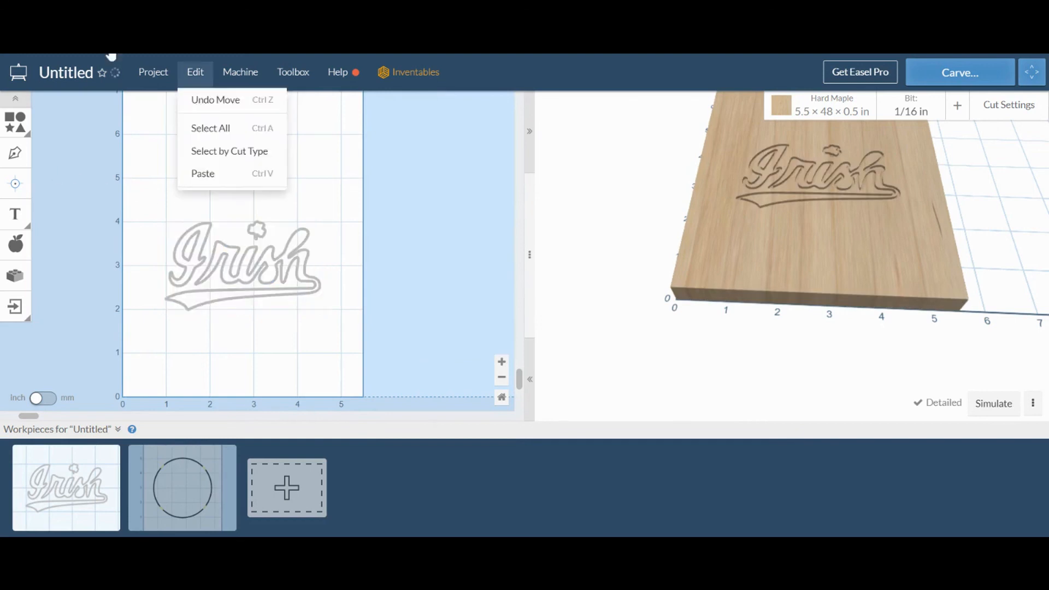
click(208, 174)
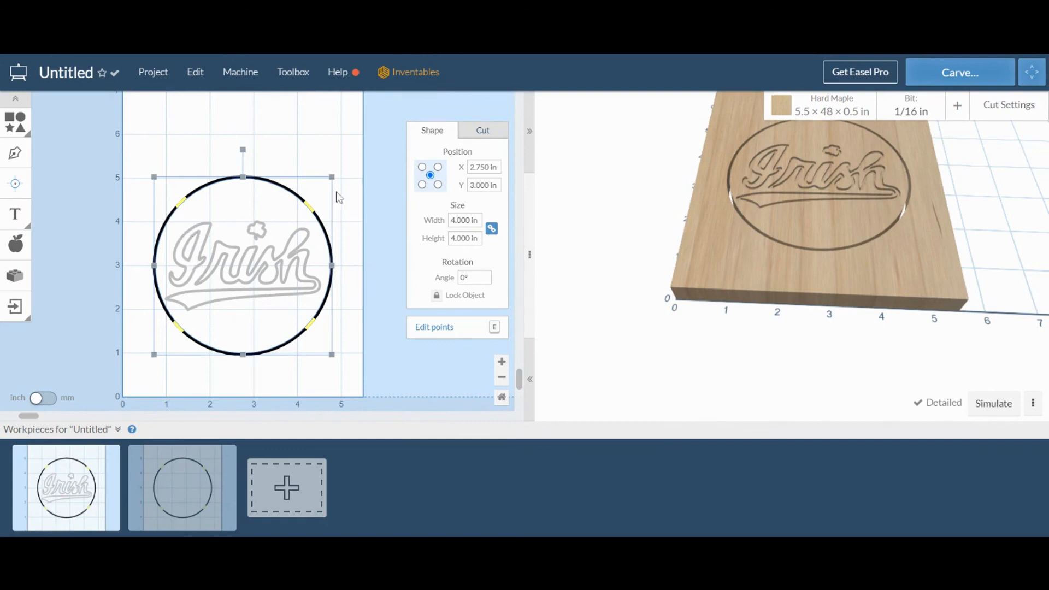
Delete the pasted circle from the Irish workpiece, leaving only the logo
click(345, 252)
drag(115, 204, 232, 315)
click(327, 234)
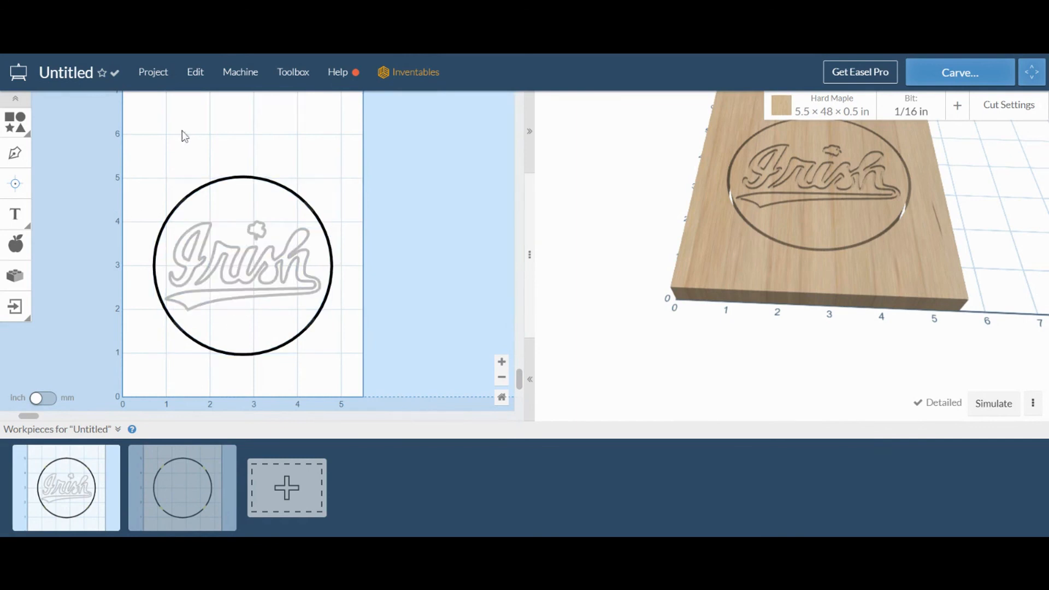
click(221, 161)
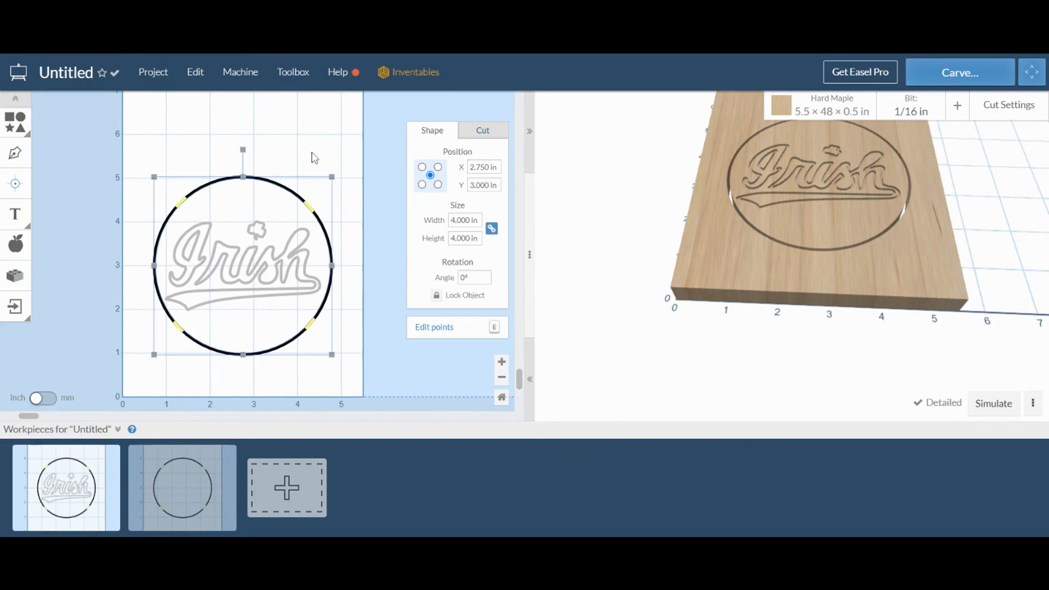
key(Delete)
Select the whole Irish logo, lock its proportions and set its width to 3.25 in
drag(152, 212, 288, 323)
click(491, 229)
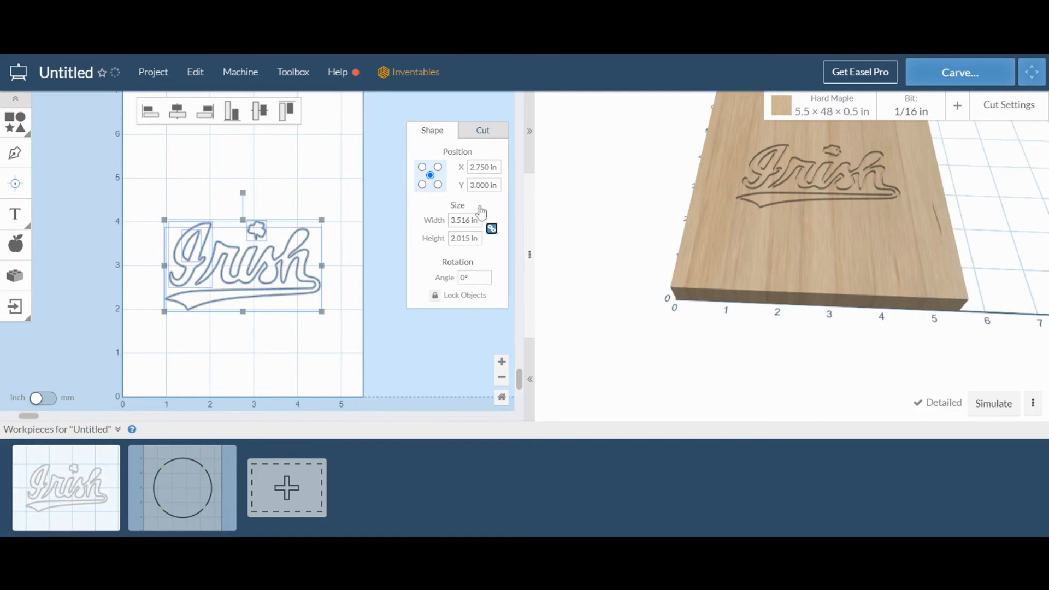
double_click(478, 220)
text(3.25)
key(Return)
click(280, 372)
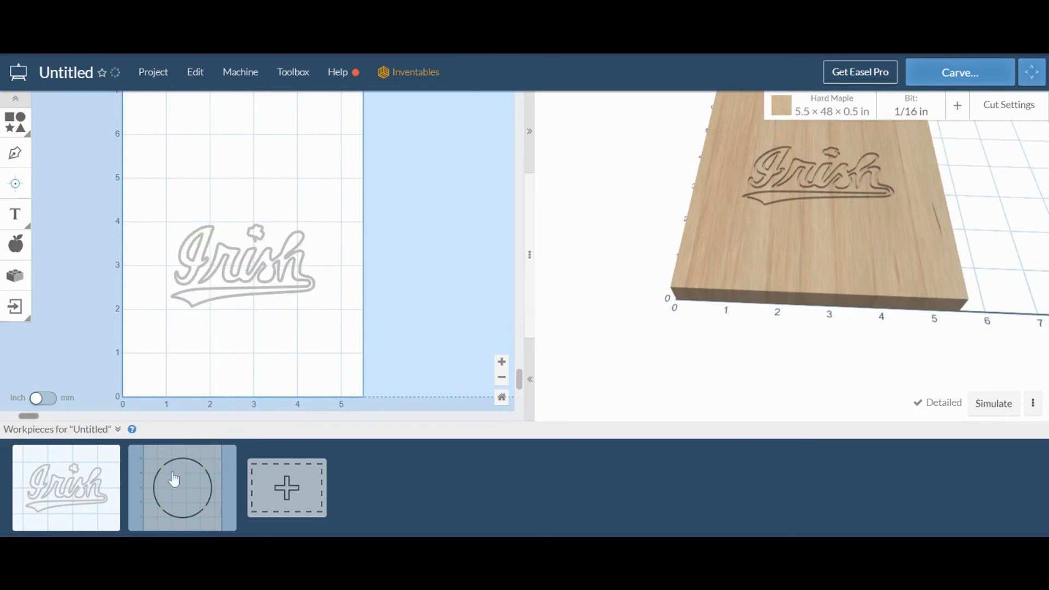
Paste the tabbed circle into the Irish workpiece and set its center X position to 2.75 in
click(195, 71)
key(ctrl+v)
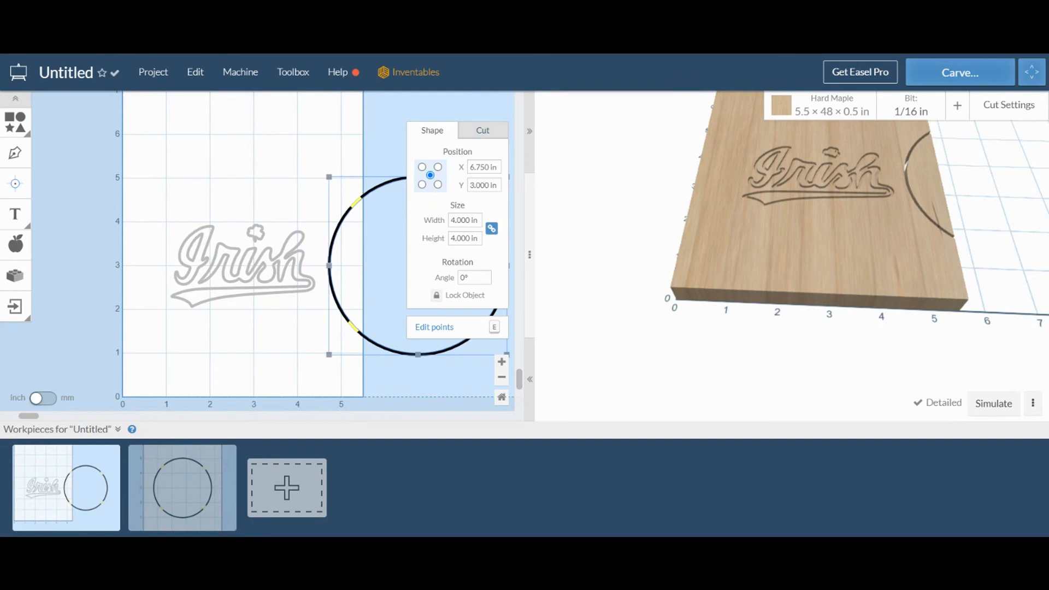
click(474, 167)
key(BackSpace)
text(2)
key(Return)
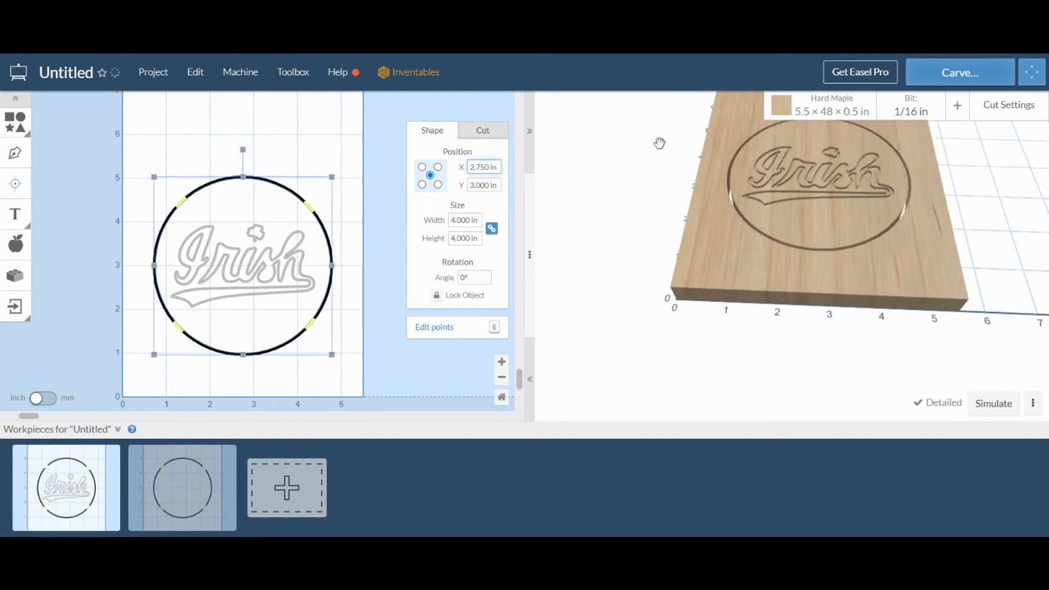